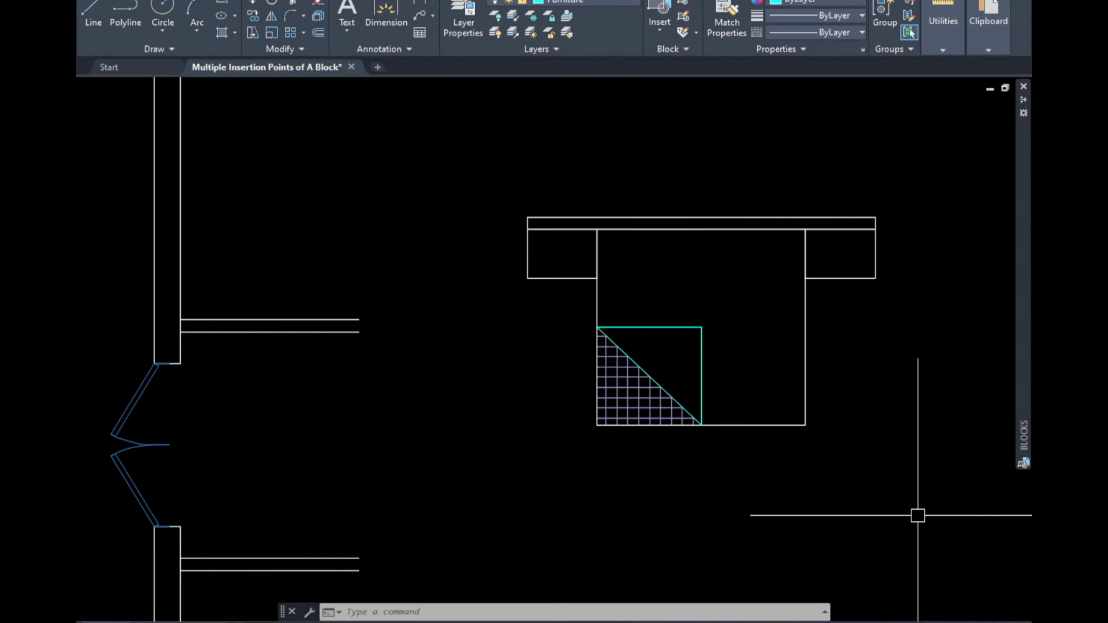
Define a block named 'bed' from the 8 bed objects with a picked base point, opening it in the Block Editor.
type("b")
key("Return")
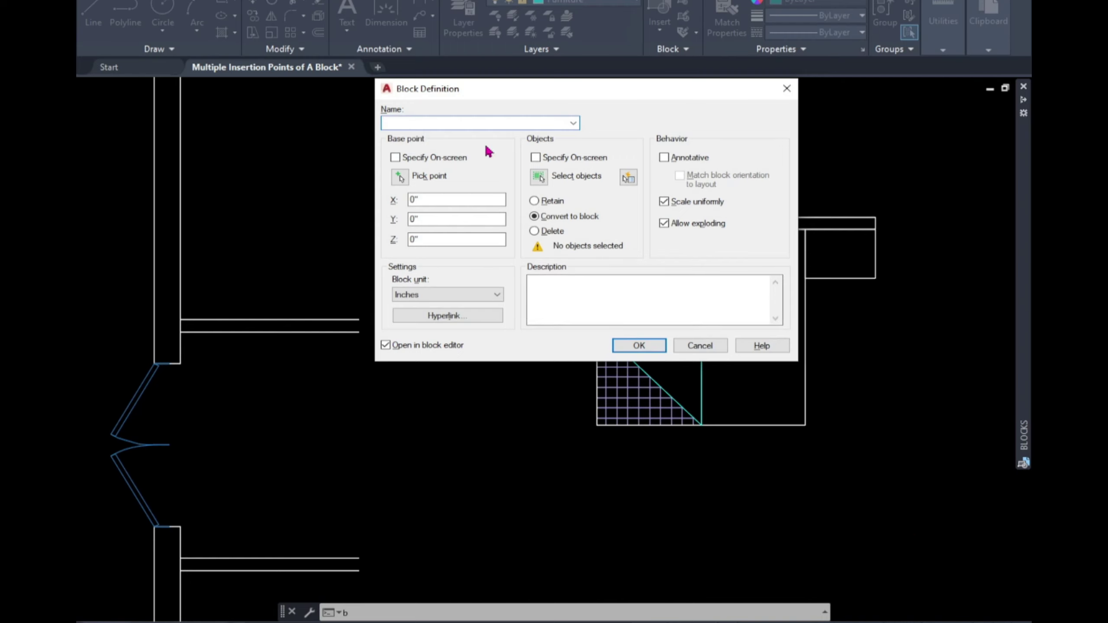
type("bed")
left_click(400, 178)
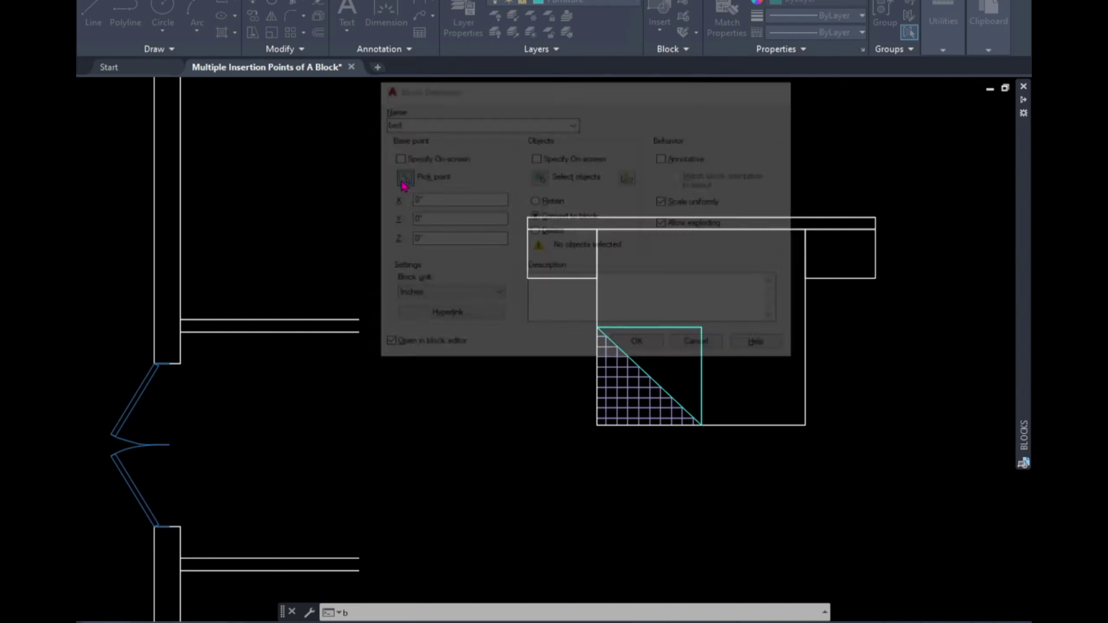
left_click(703, 216)
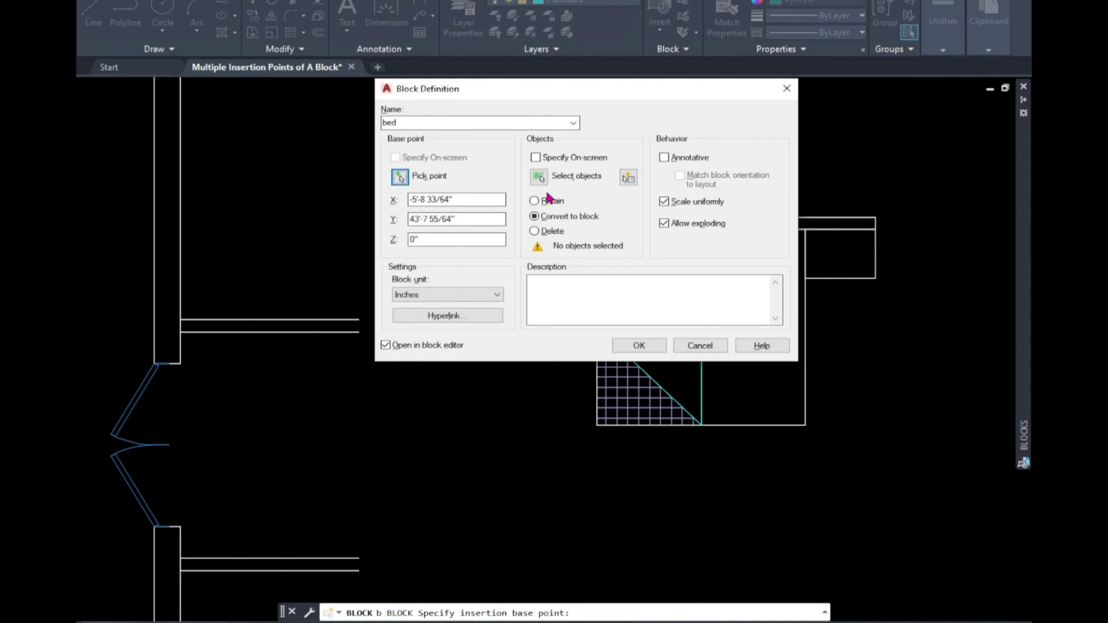
left_click(539, 176)
left_click(897, 189)
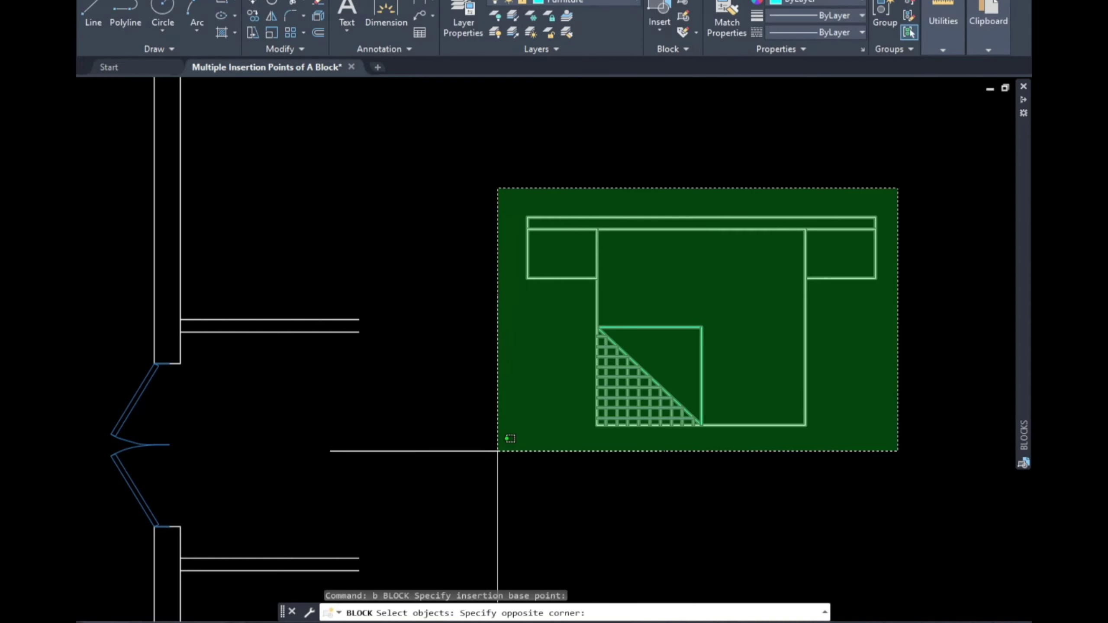
left_click(498, 457)
key("Return")
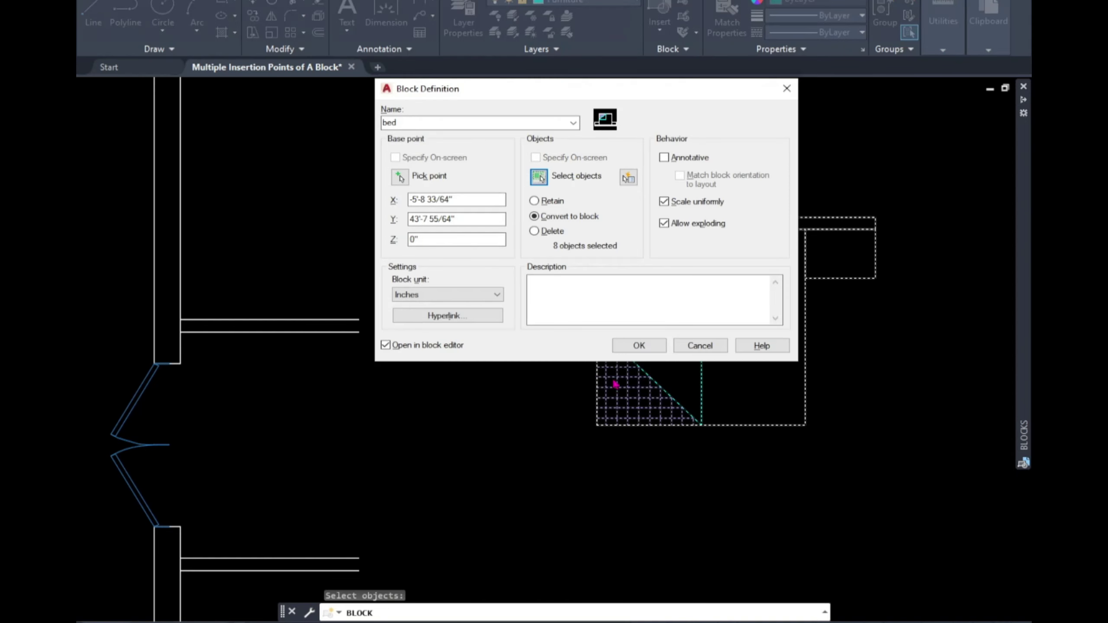
left_click(640, 345)
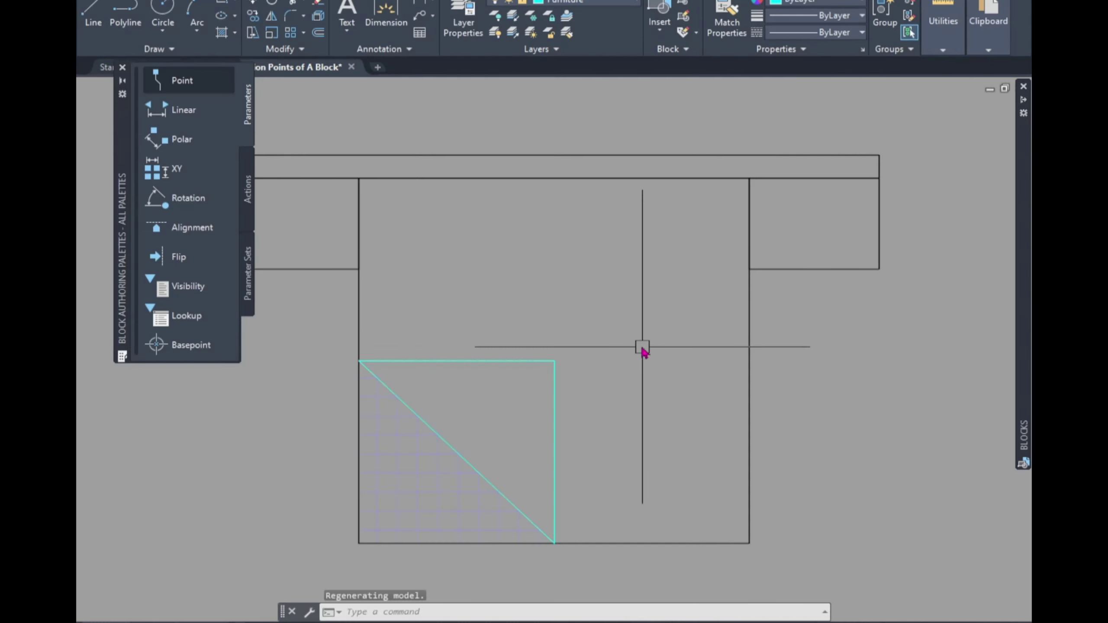
scroll(871, 336, "down", 2)
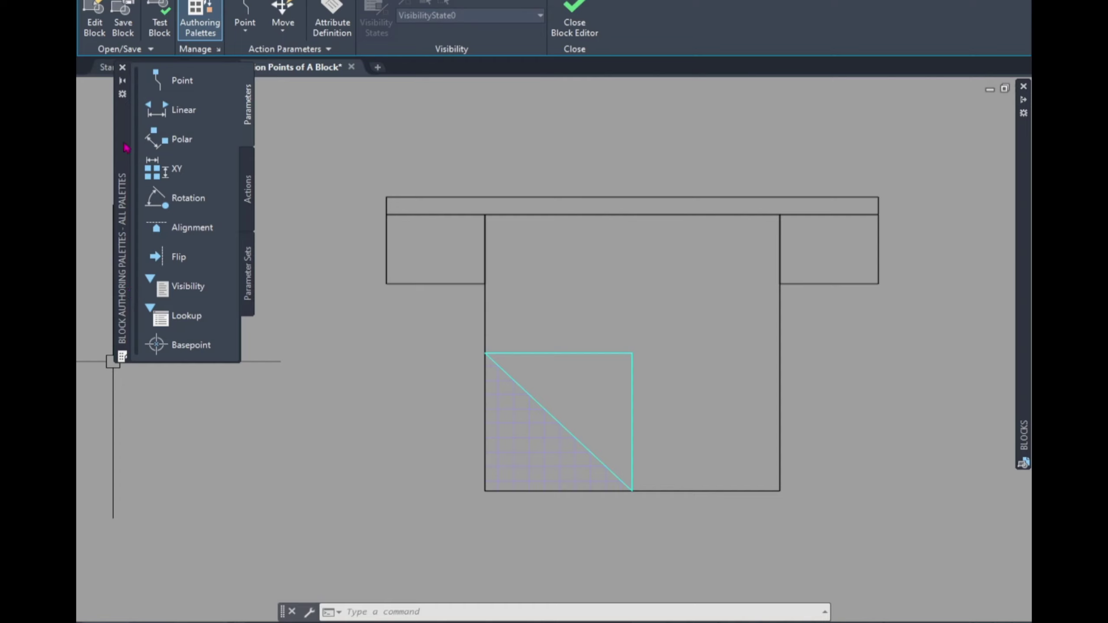
left_click(248, 192)
left_click(251, 124)
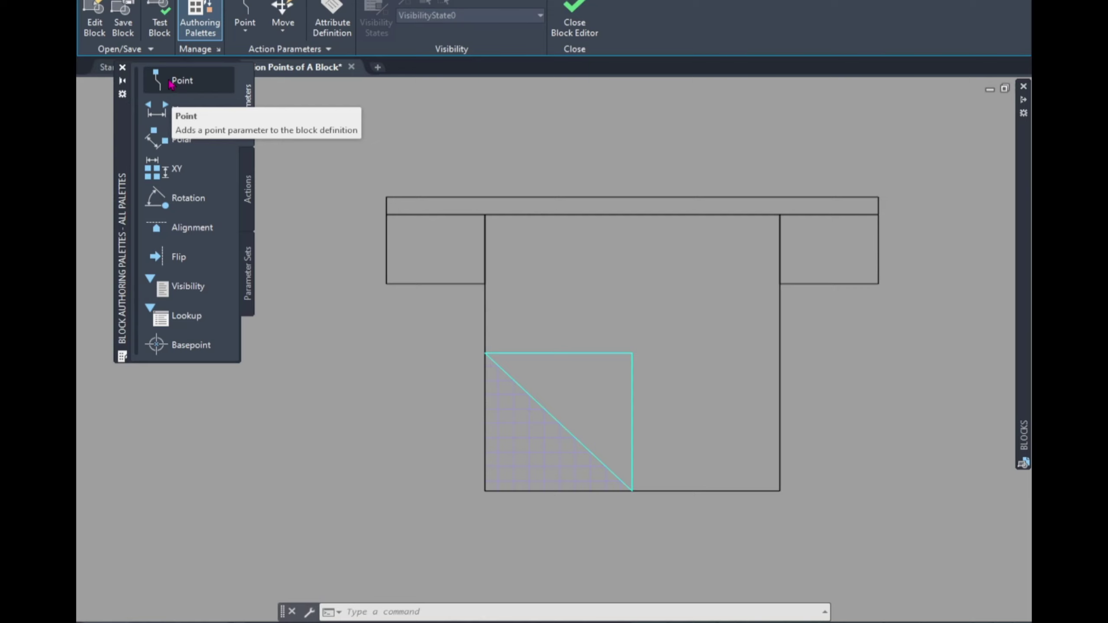
Add point parameters Position1 at the bed's top-right corner and Position2 at its top-left corner.
left_click(171, 82)
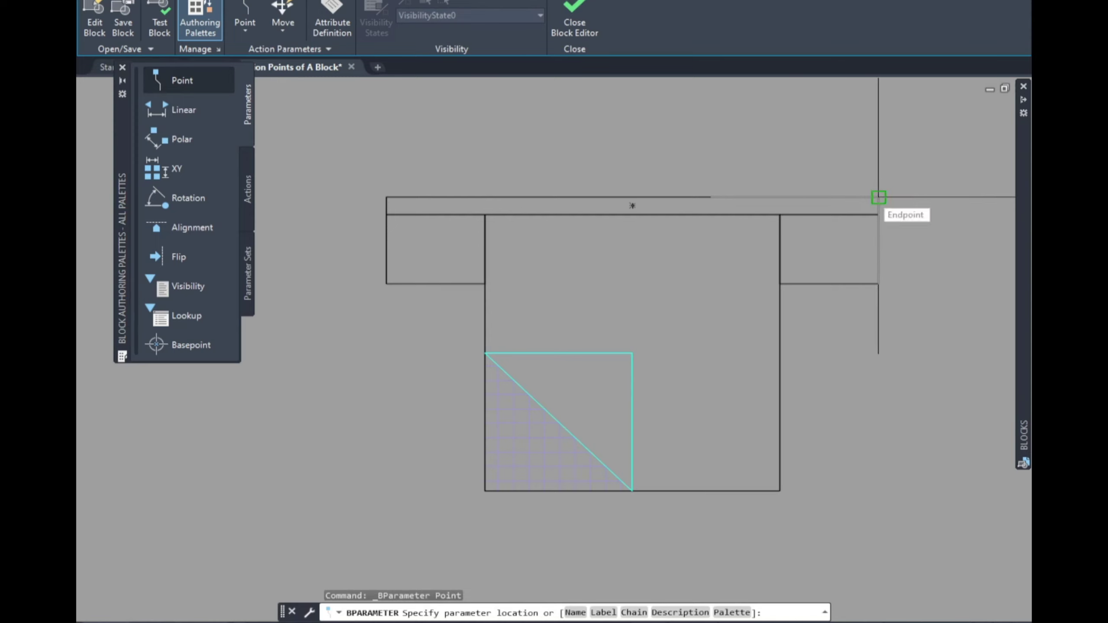
left_click(878, 198)
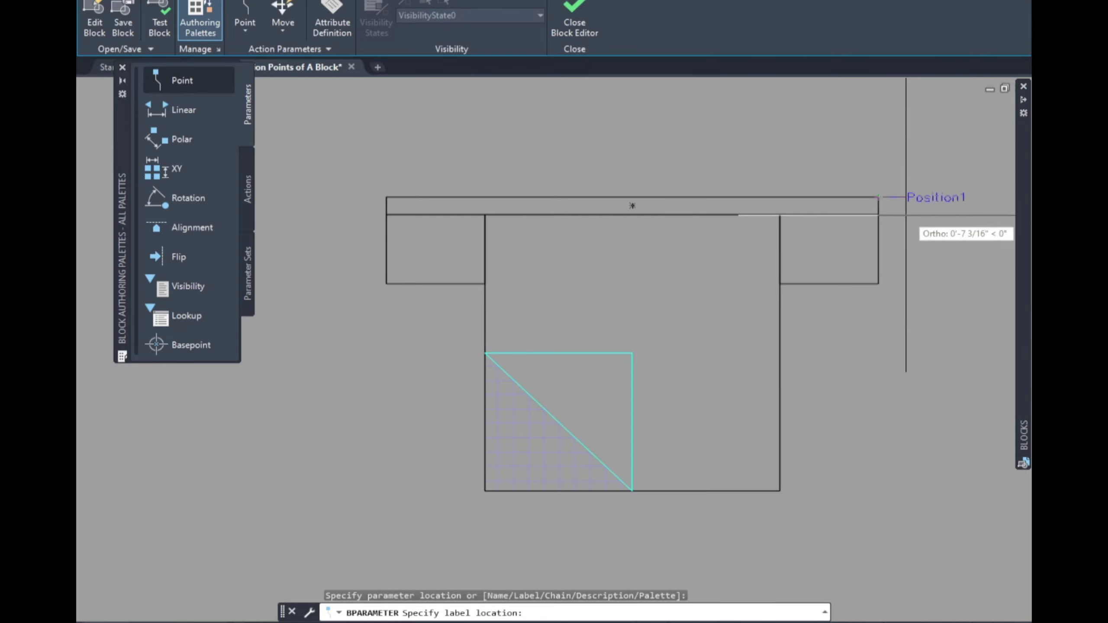
left_click(906, 214)
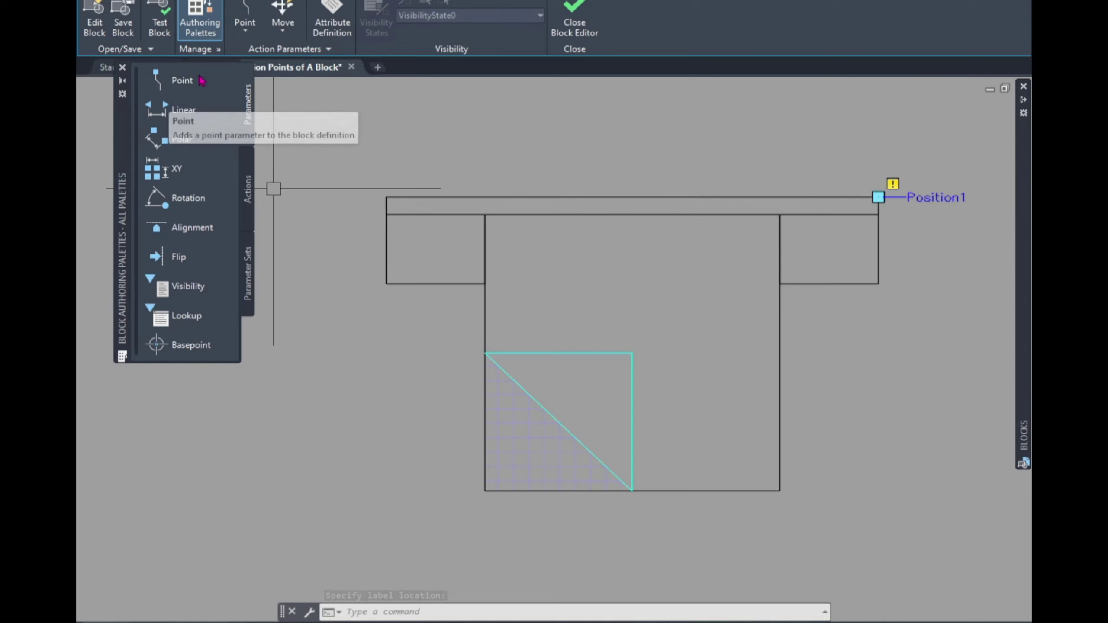
left_click(214, 85)
left_click(386, 198)
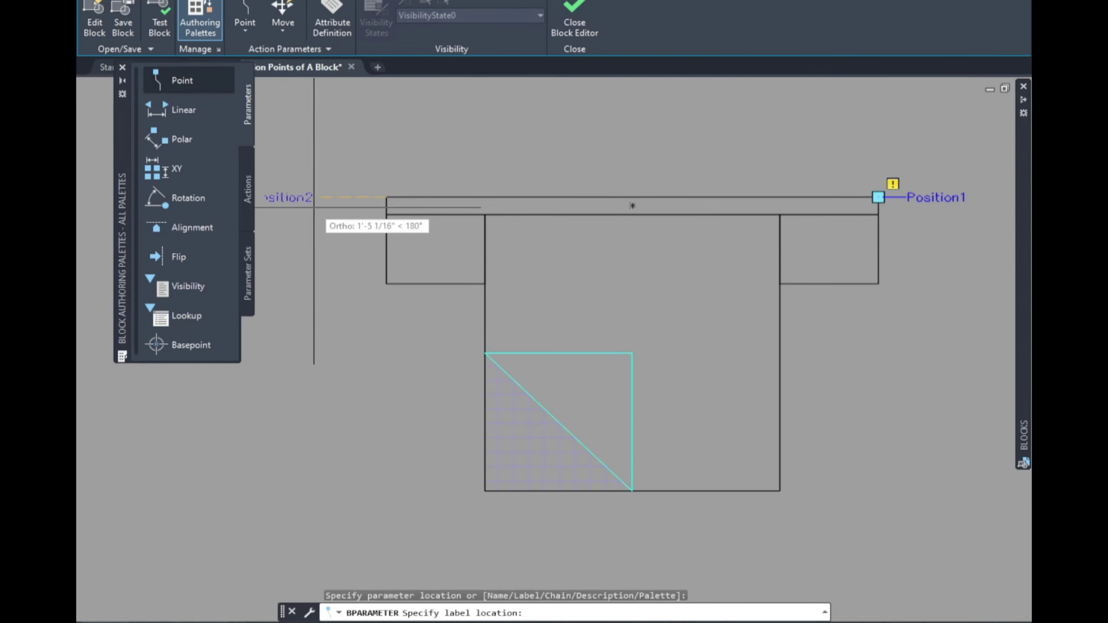
left_click(346, 198)
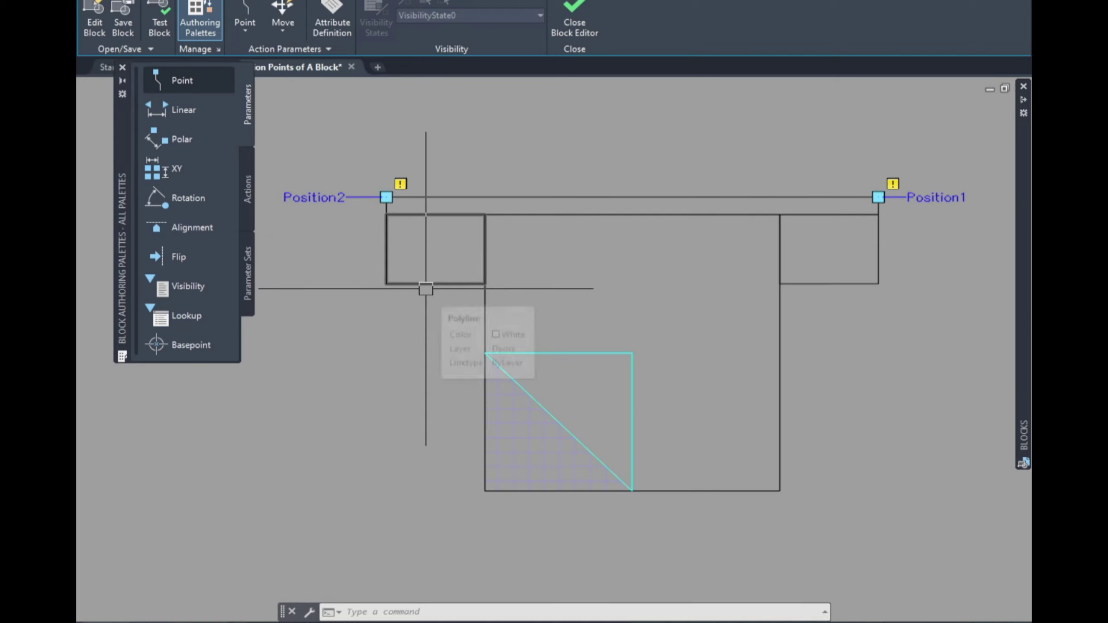
Close the Block Editor, saving the changes to the bed block.
left_click(580, 21)
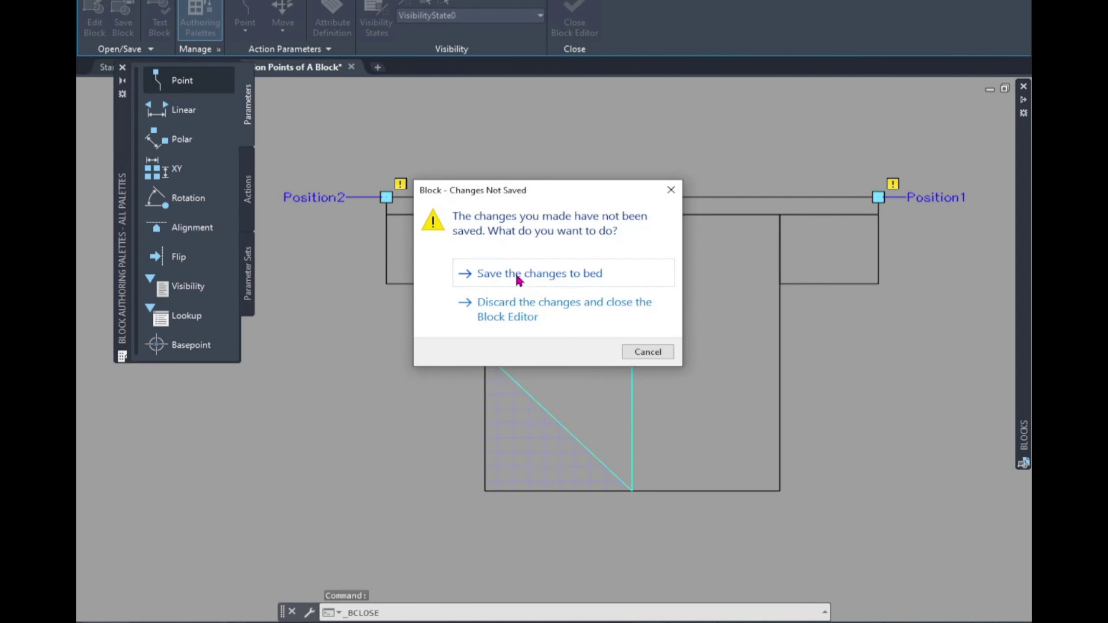
left_click(517, 274)
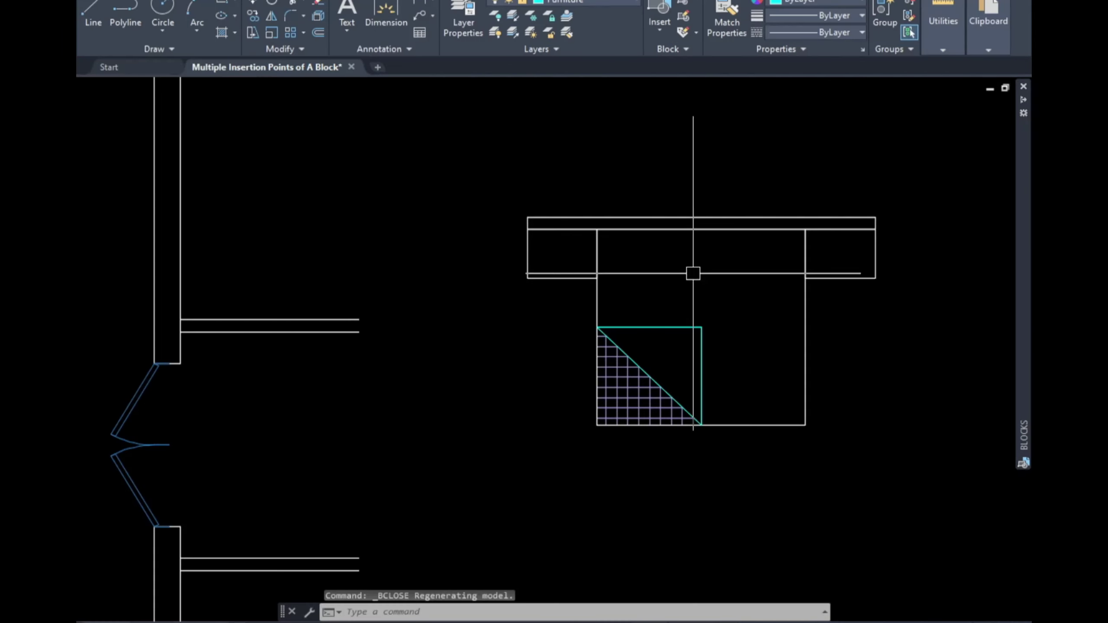
scroll(883, 248, "down", 2)
scroll(883, 247, "down", 2)
scroll(877, 247, "down", 2)
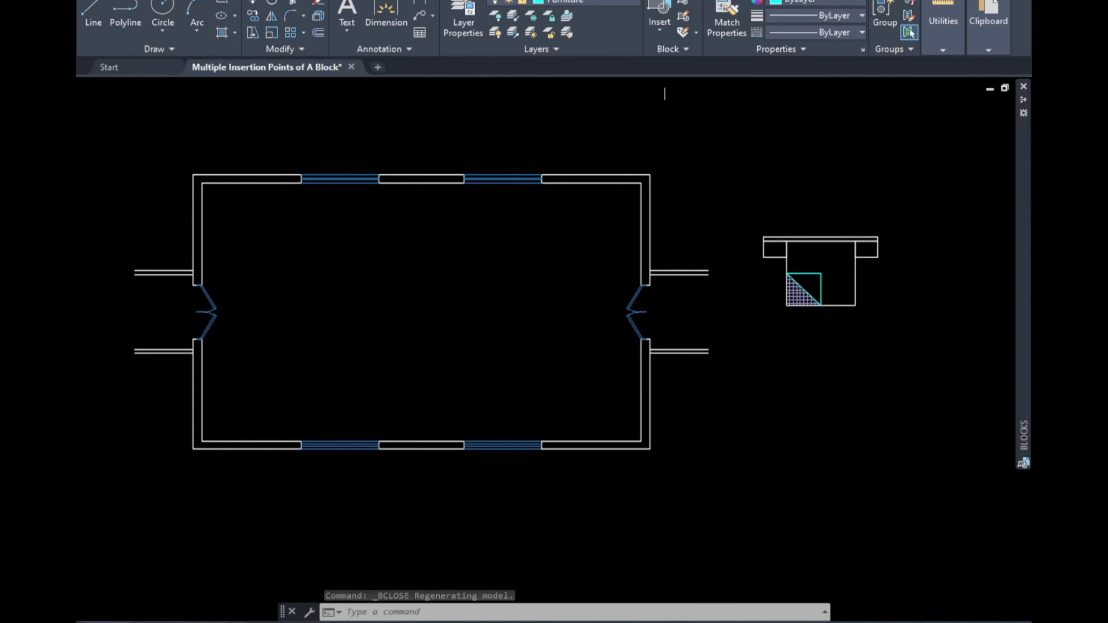
scroll(547, 165, "up", 1)
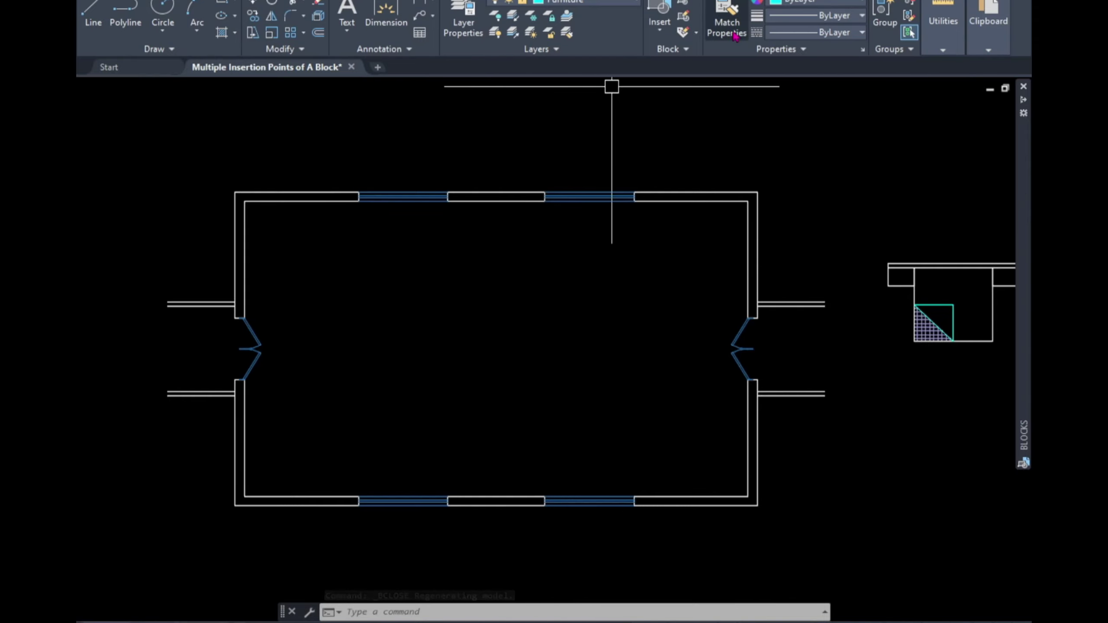
Insert bed blocks at the top wall's midpoint, top-right corner and top-left corner.
left_click(668, 4)
left_click(697, 71)
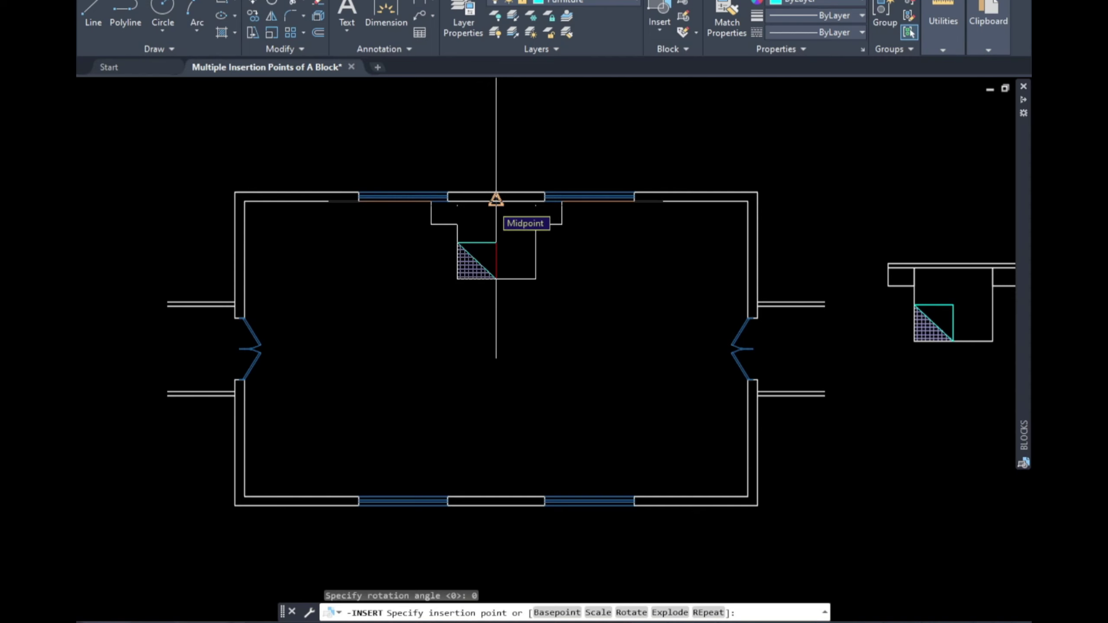
left_click(496, 200)
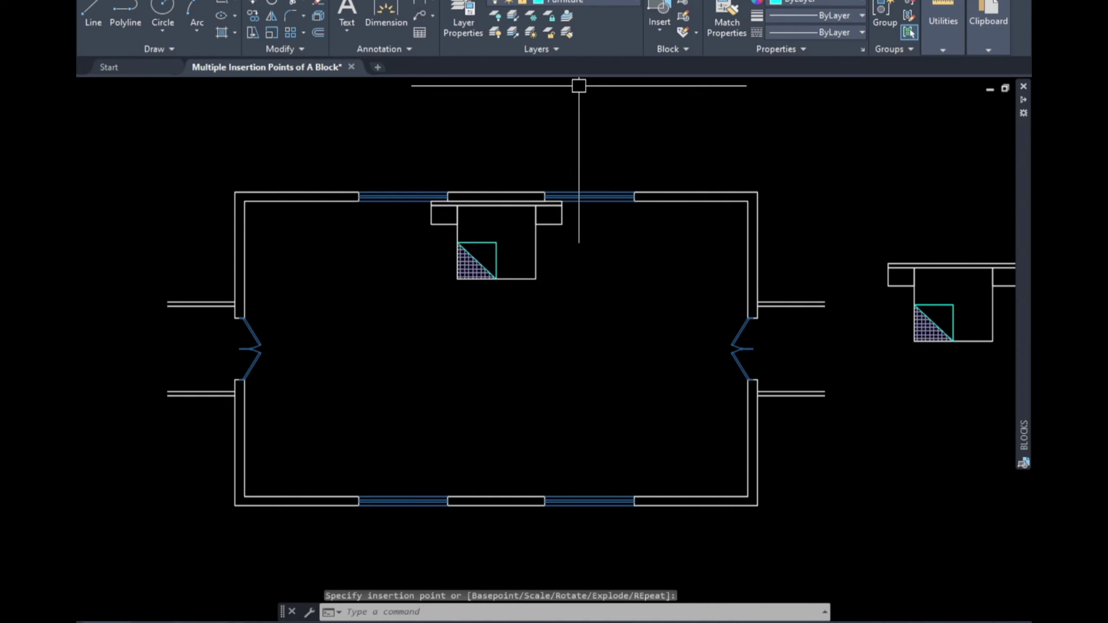
left_click(659, 13)
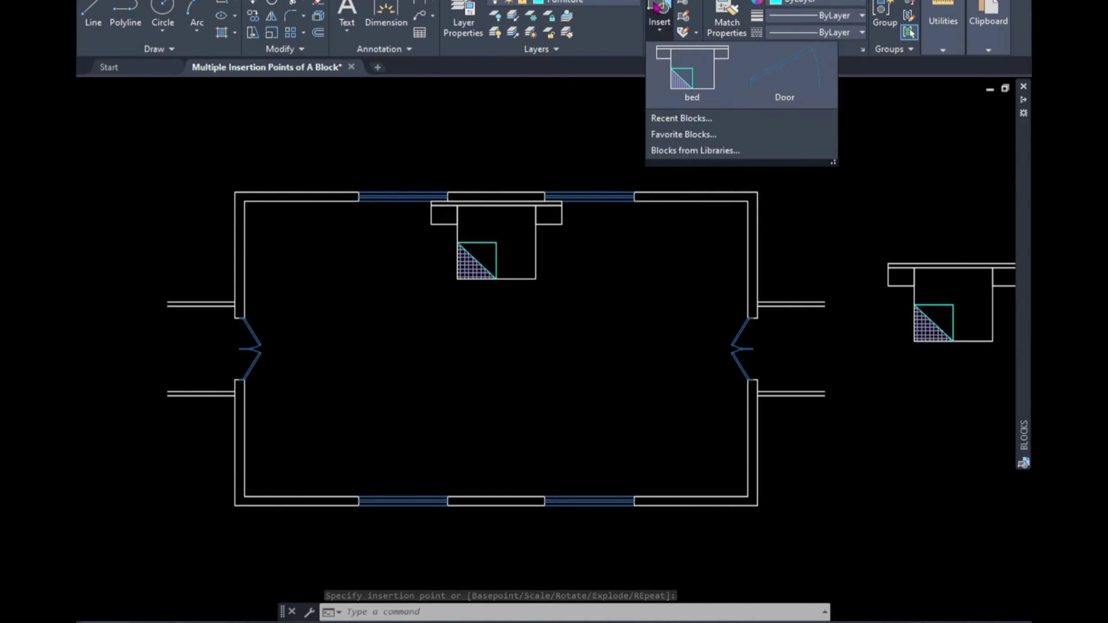
left_click(689, 80)
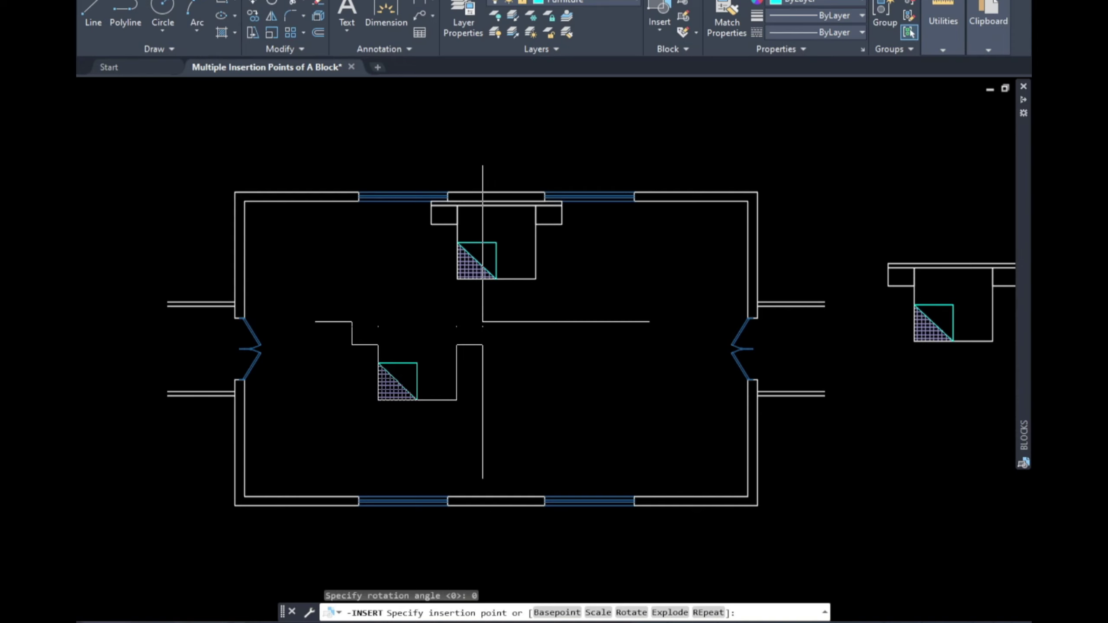
left_click(748, 202)
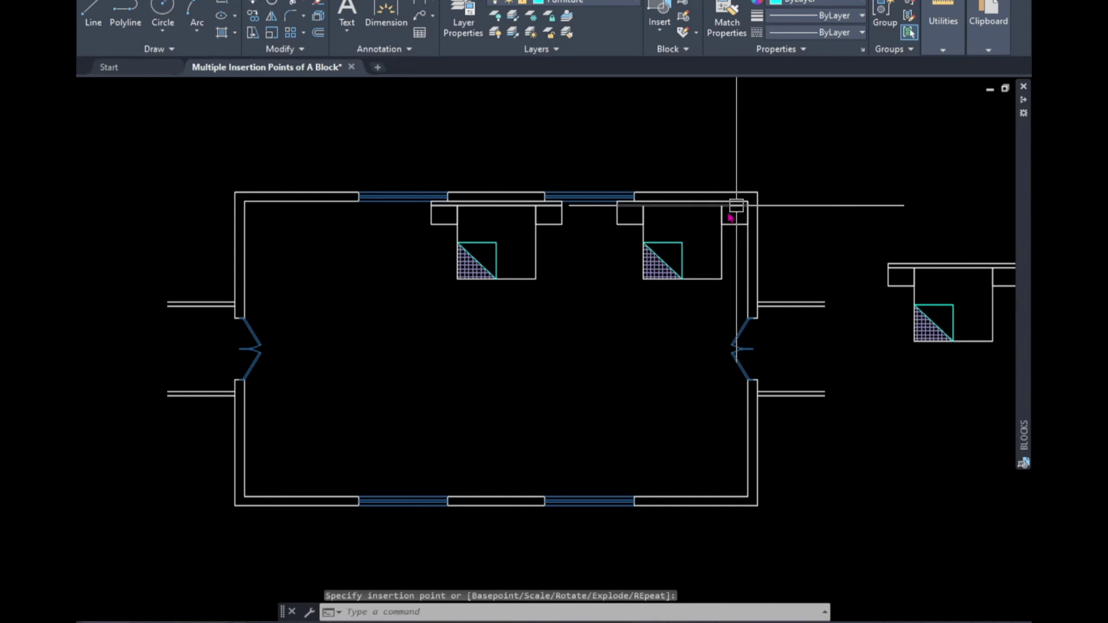
left_click(660, 19)
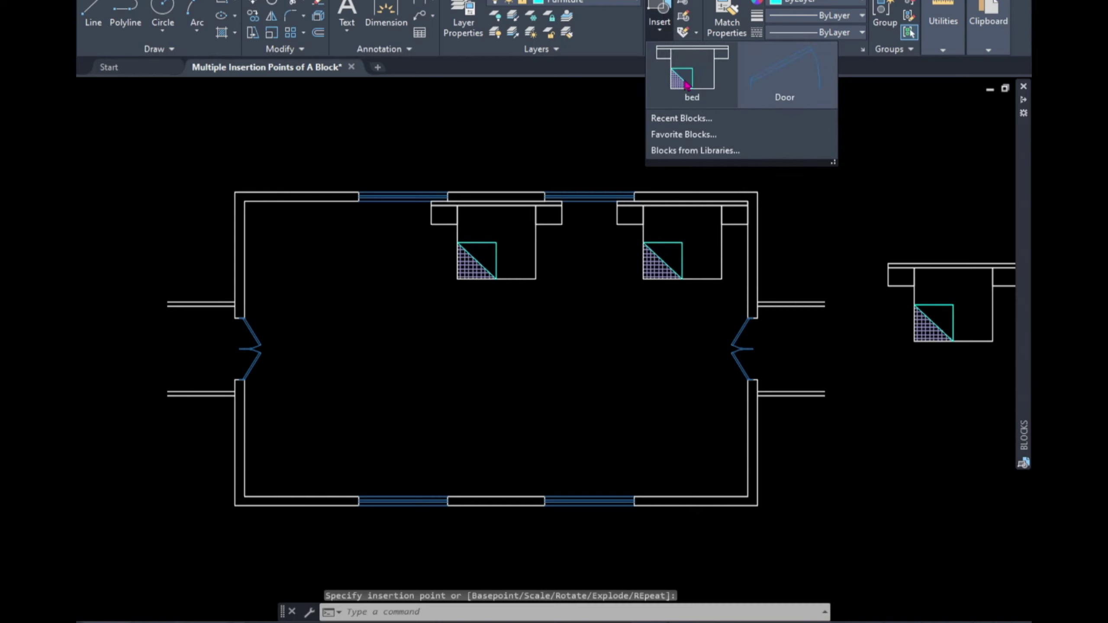
left_click(686, 84)
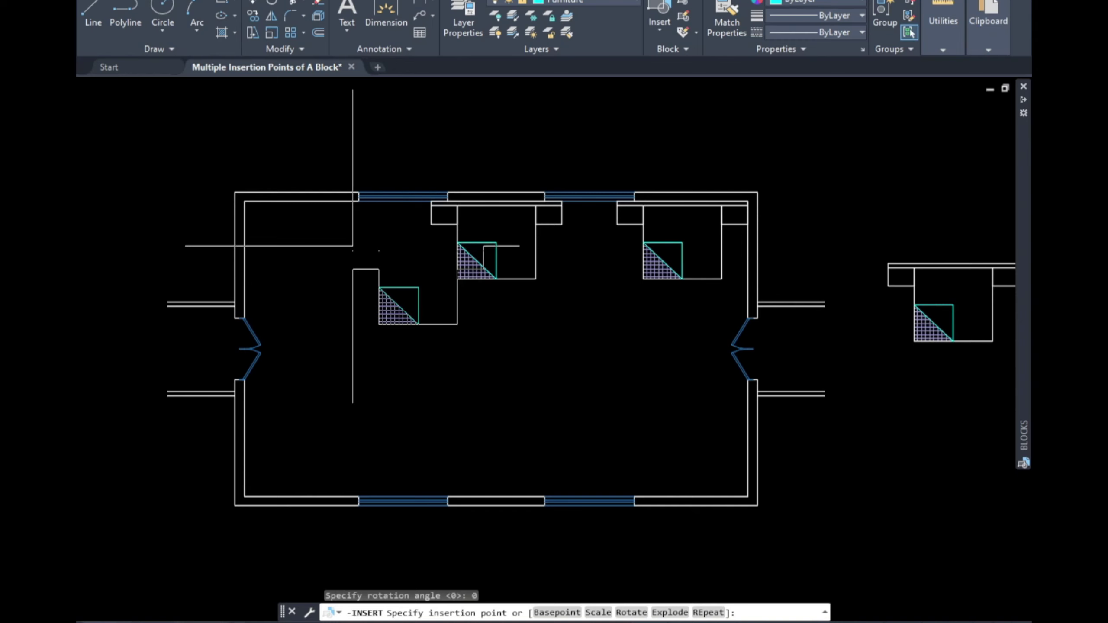
left_click(245, 201)
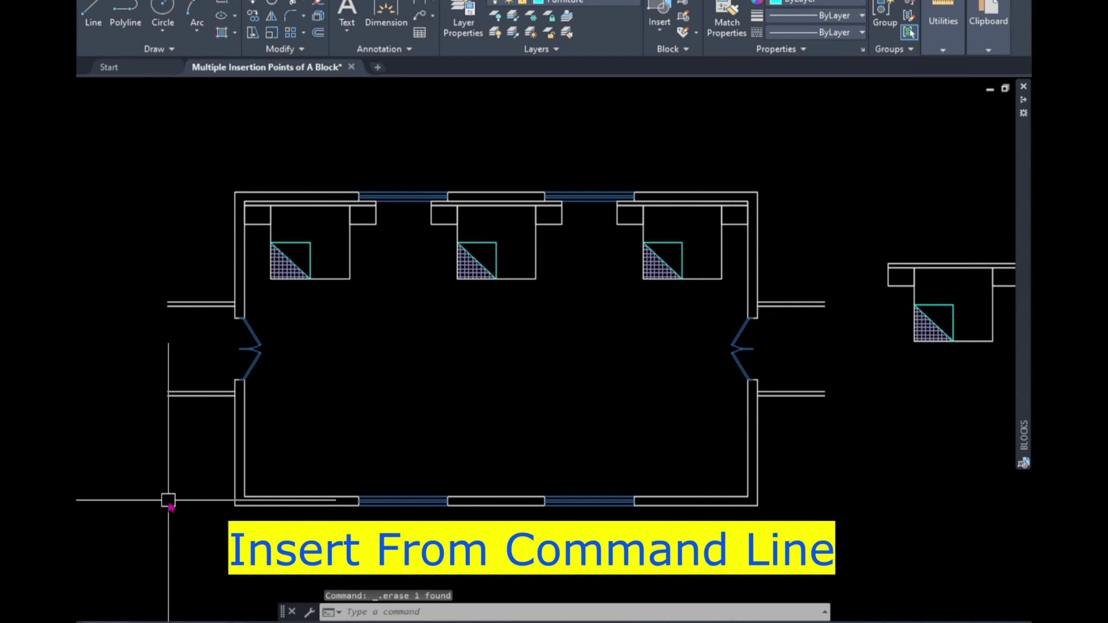
Use -I to insert the bed at the lower-left inner corner, scale 1, rotated 180°.
type("-i")
key("Return")
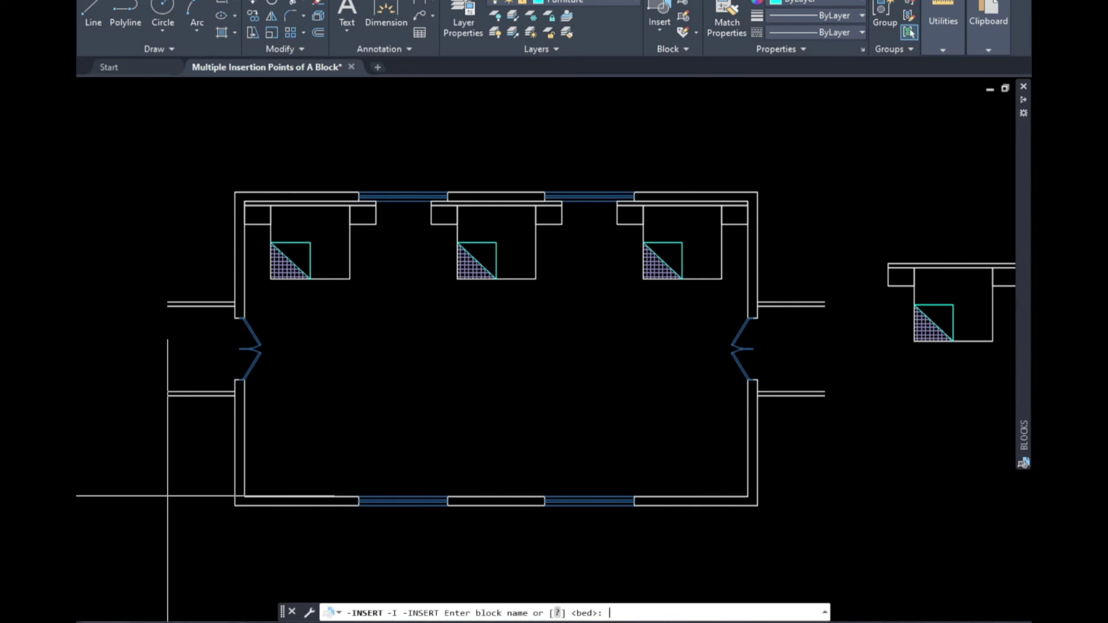
key("Return")
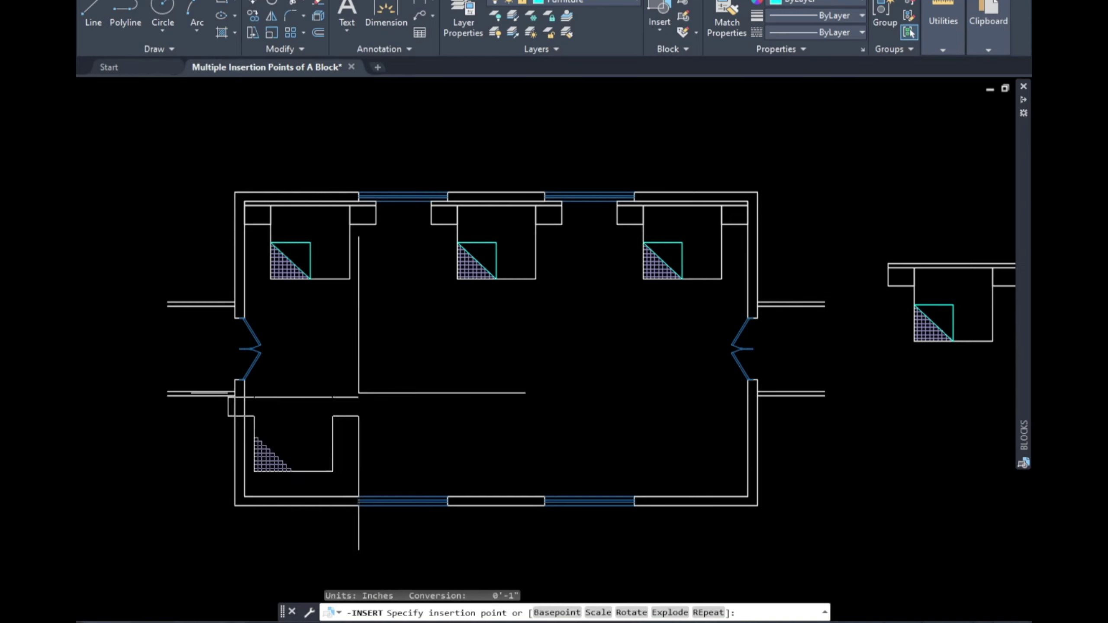
left_click(245, 498)
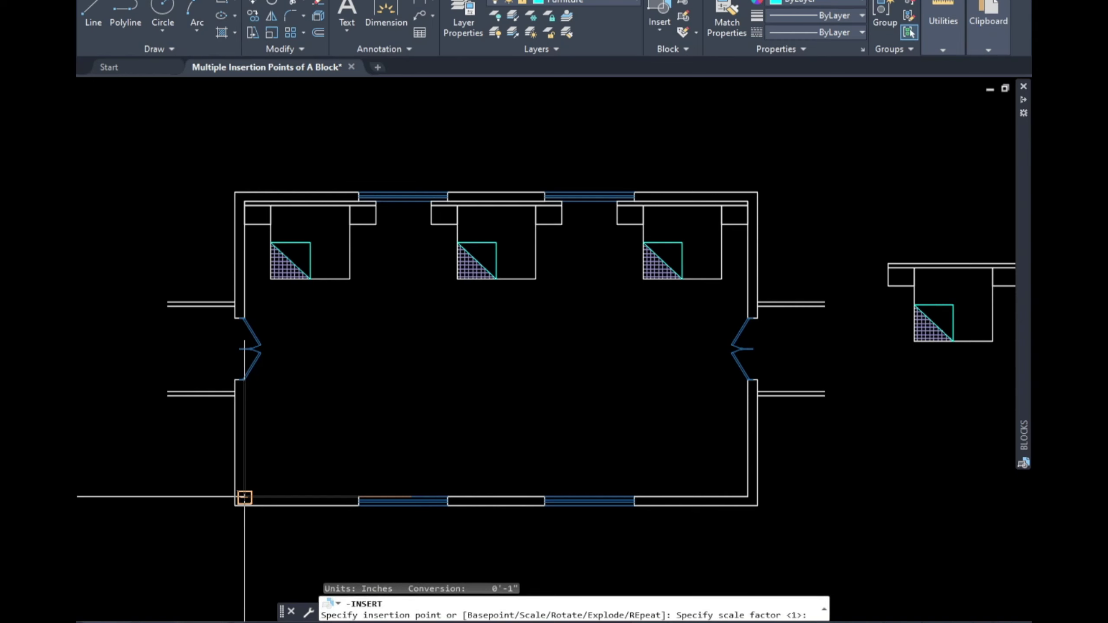
key("Return")
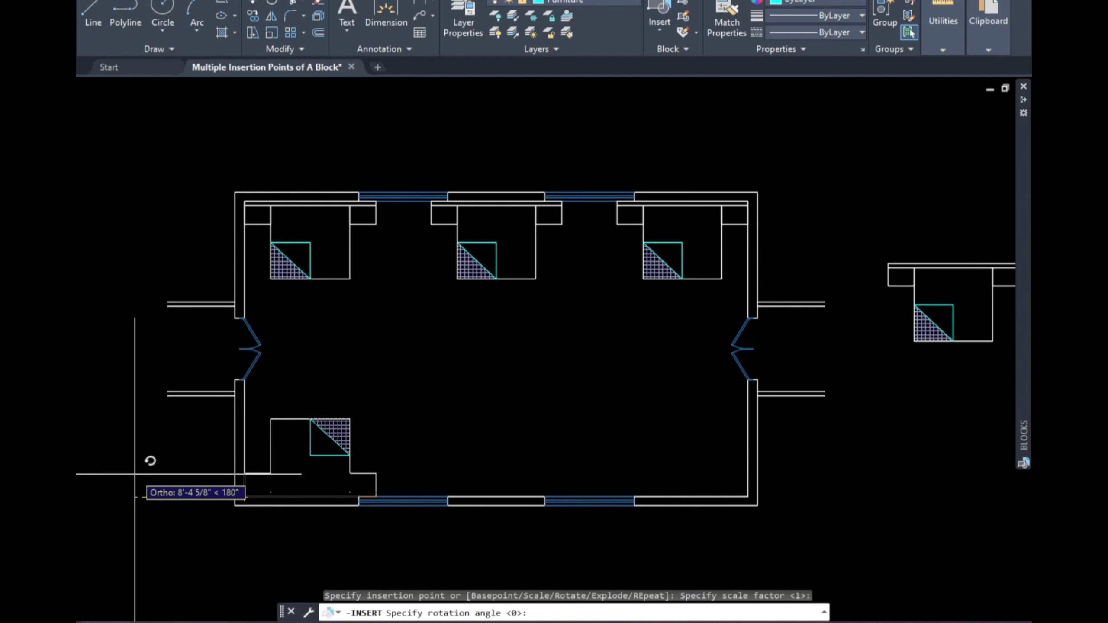
left_click(135, 474)
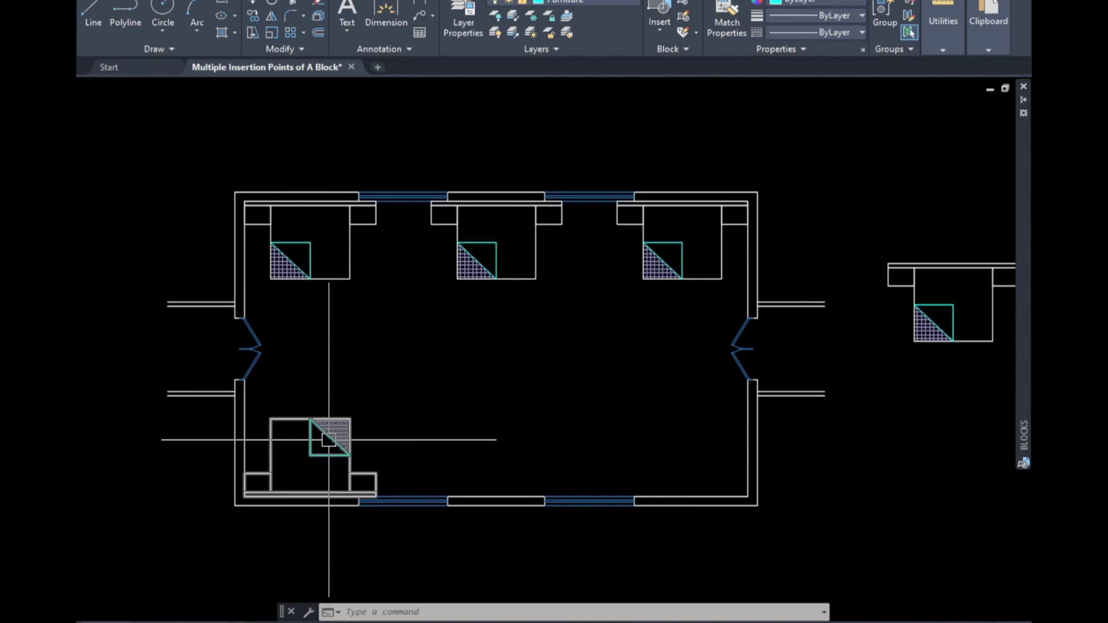
scroll(309, 371, "down", 1)
Zoom out and back in on the window drawing beside the floor plan.
scroll(329, 389, "down", 1)
scroll(386, 384, "down", 2)
scroll(386, 385, "down", 1)
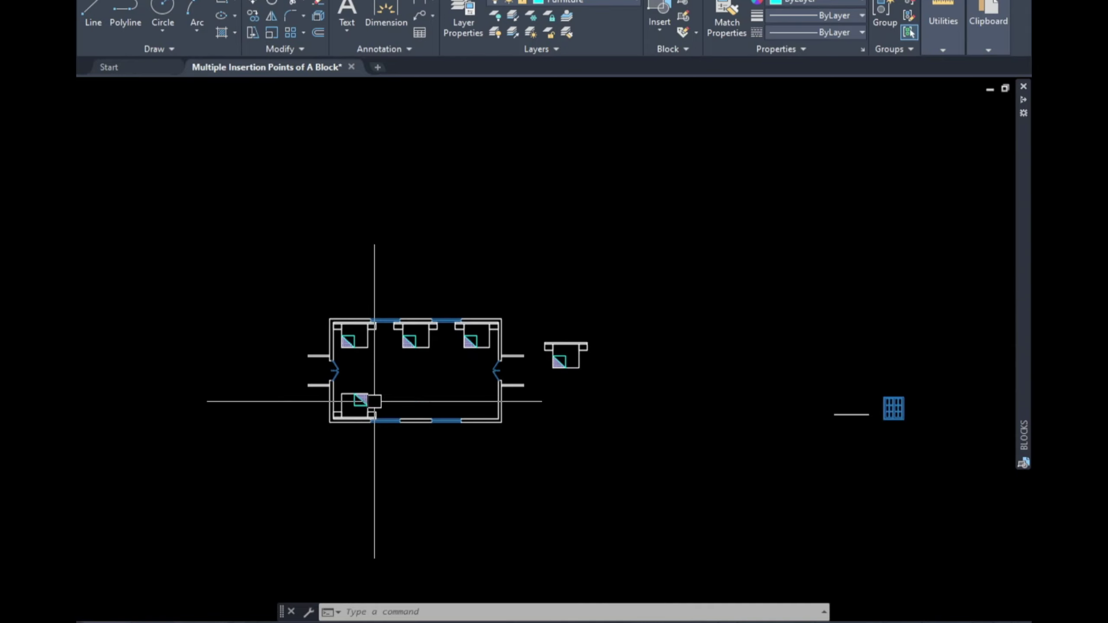
scroll(873, 419, "up", 3)
scroll(868, 413, "up", 1)
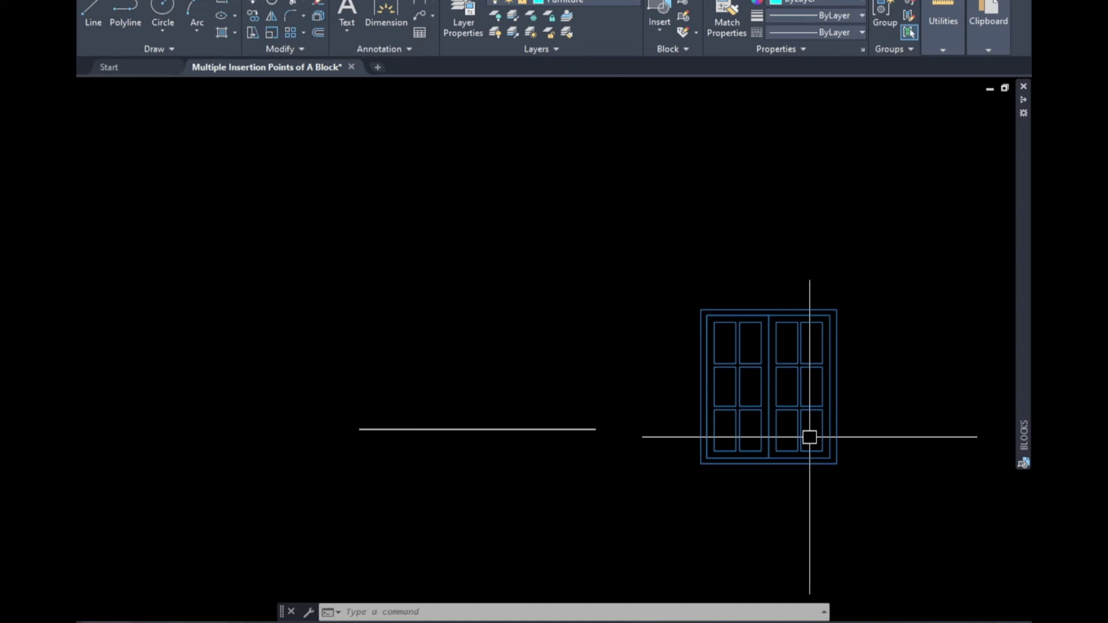
Define block 'w' from the 16 window objects, base point on the window's bottom edge.
type("b")
key("Return")
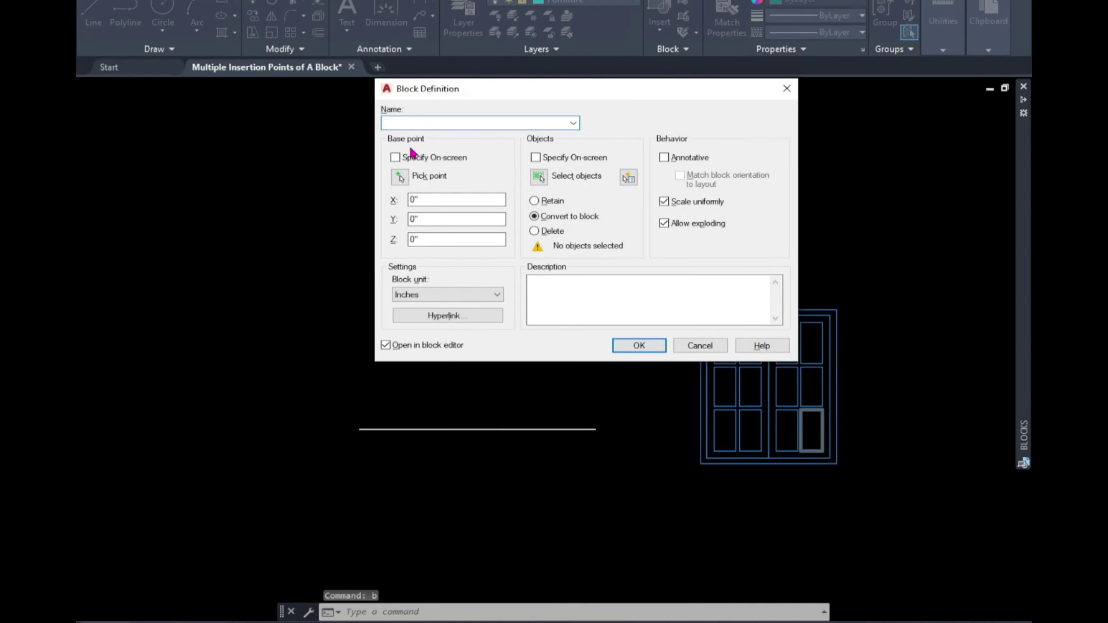
type("w")
left_click(398, 177)
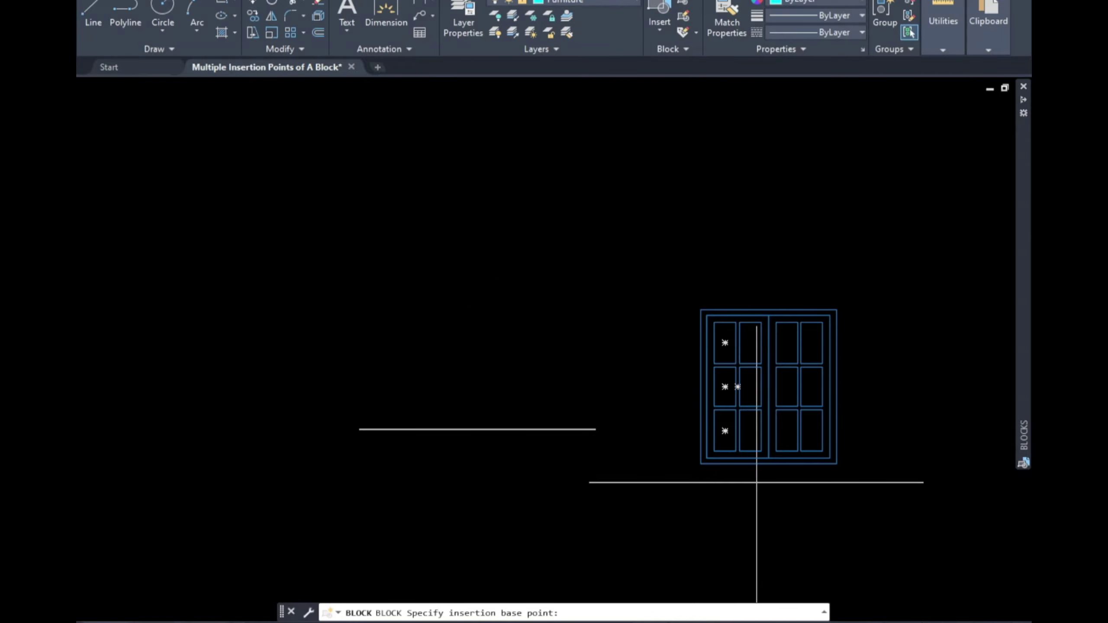
left_click(769, 464)
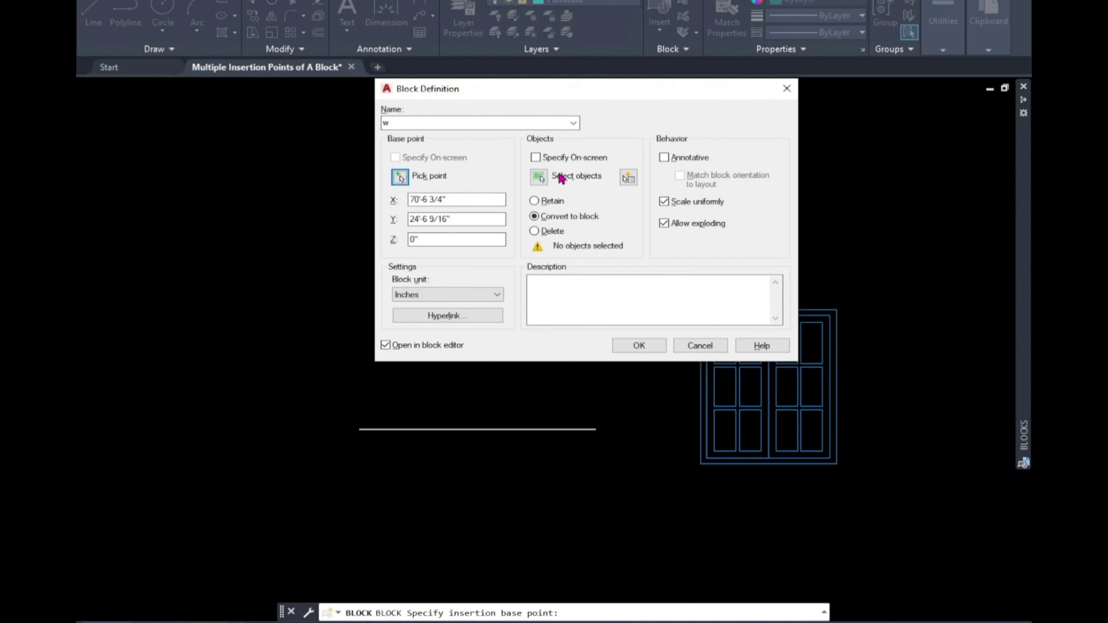
left_click(539, 176)
left_click(861, 290)
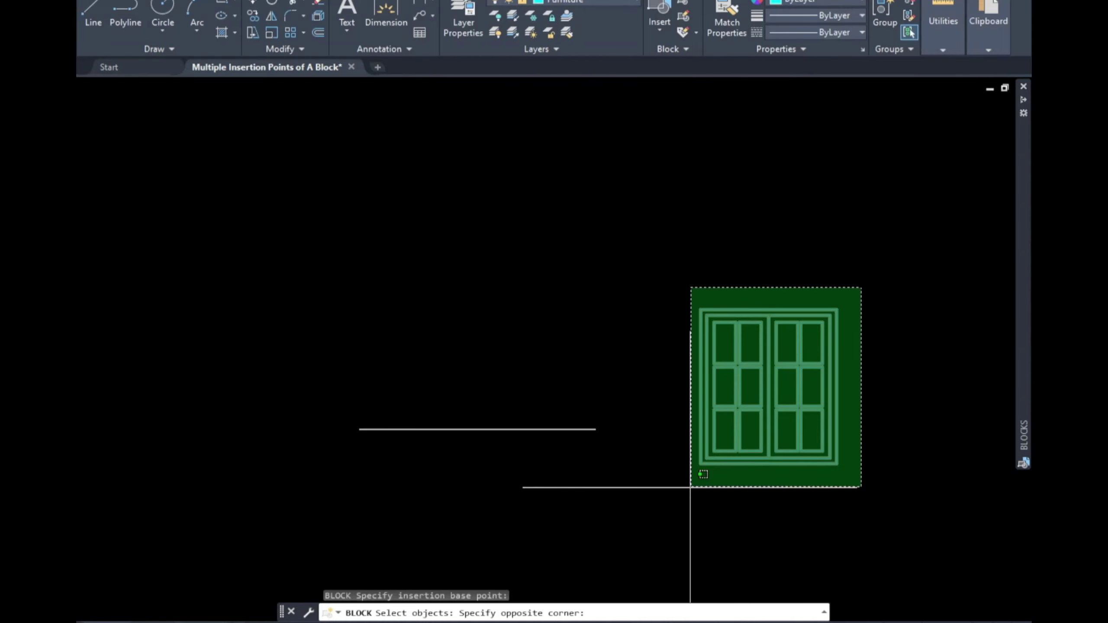
left_click(696, 468)
key("Return")
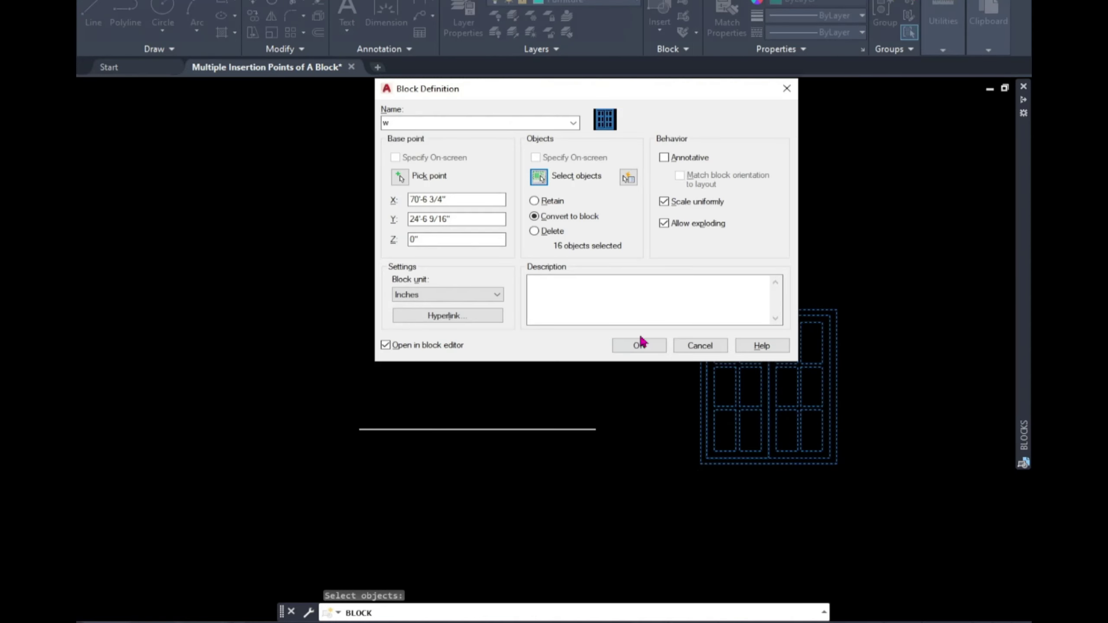
Create the w block, adding Position1 at its top-left and Position2 at its bottom-left corner.
left_click(646, 347)
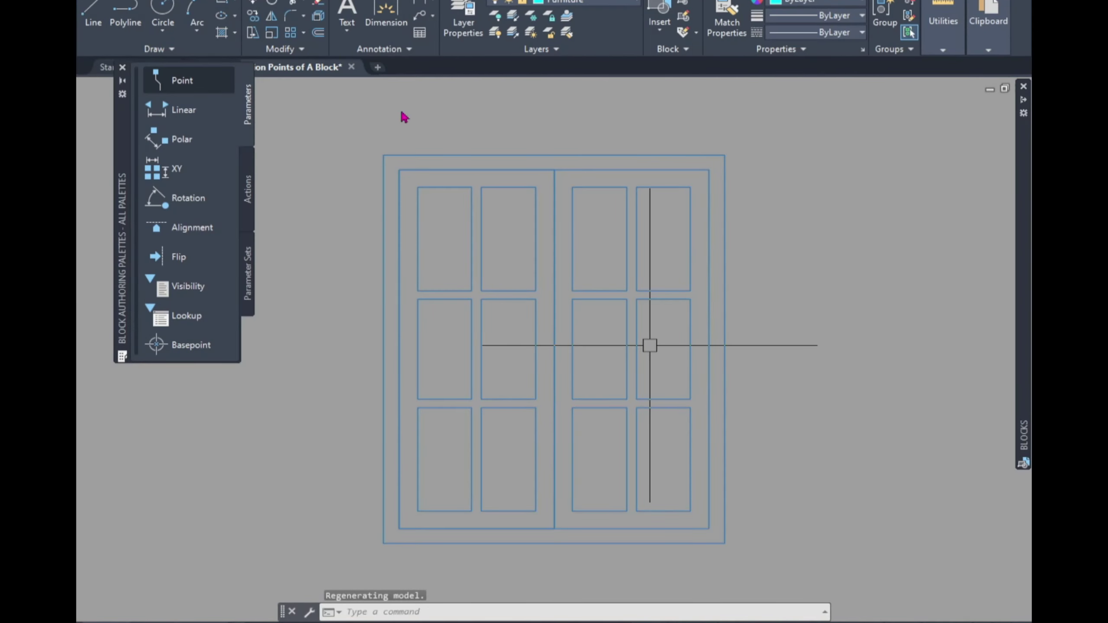
left_click(181, 81)
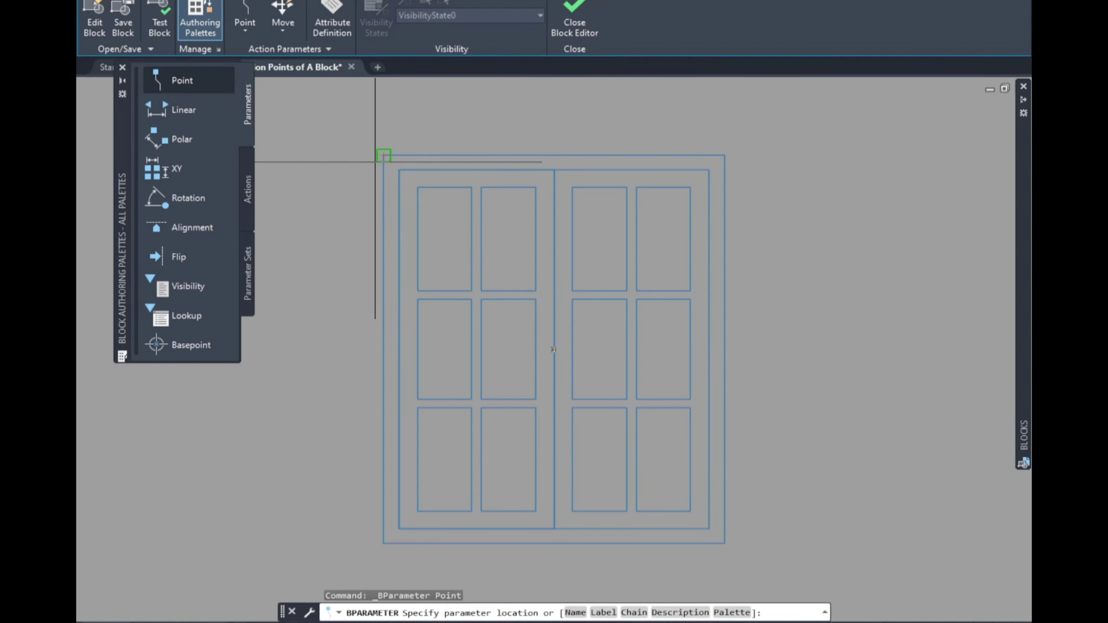
left_click(376, 163)
left_click(346, 166)
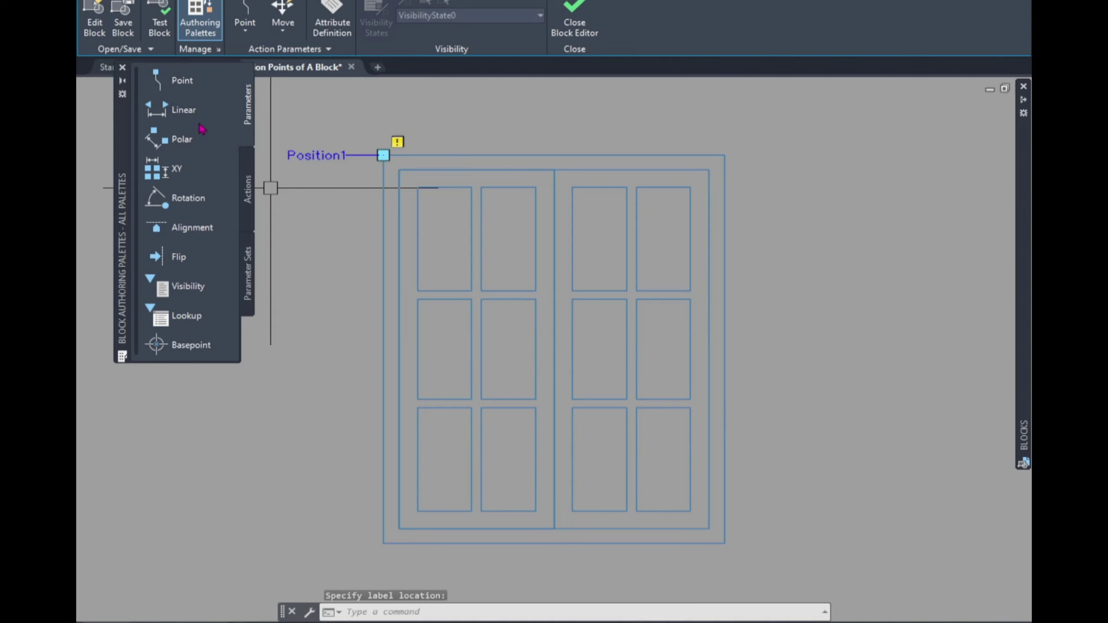
left_click(190, 81)
left_click(383, 543)
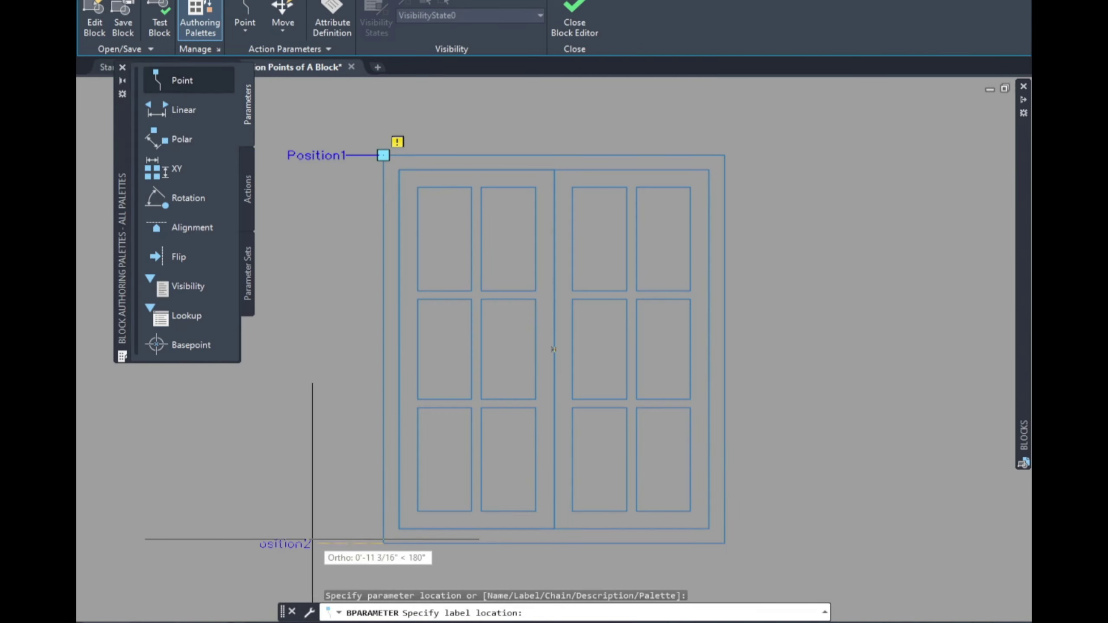
left_click(311, 543)
Add Position3 at the bottom-right and Position4 at the top-right corner, then close the editor.
left_click(182, 81)
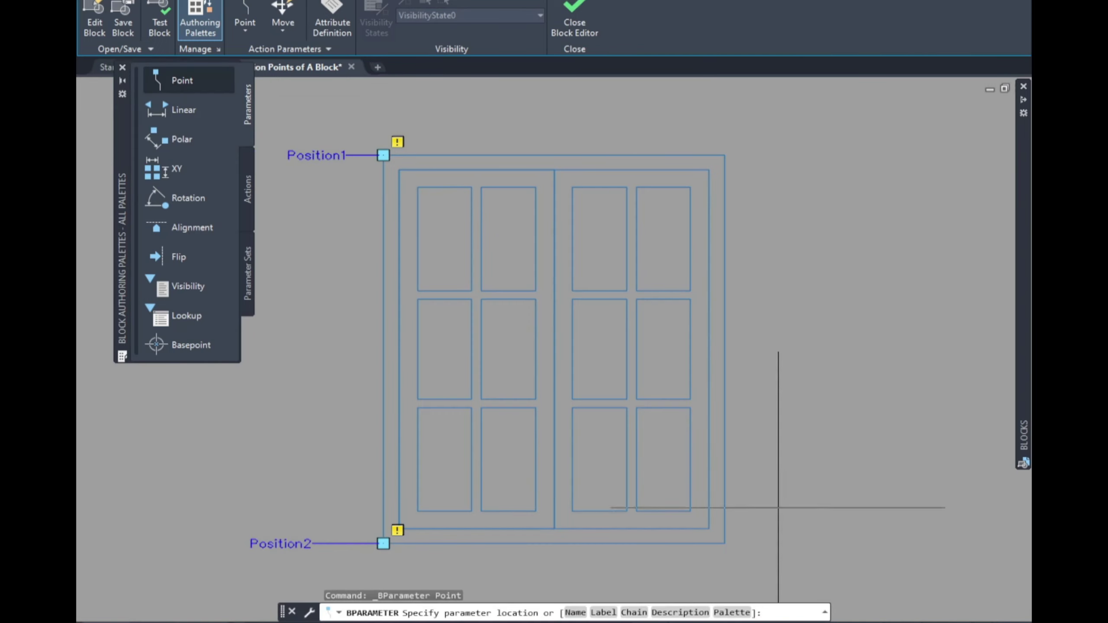
left_click(724, 543)
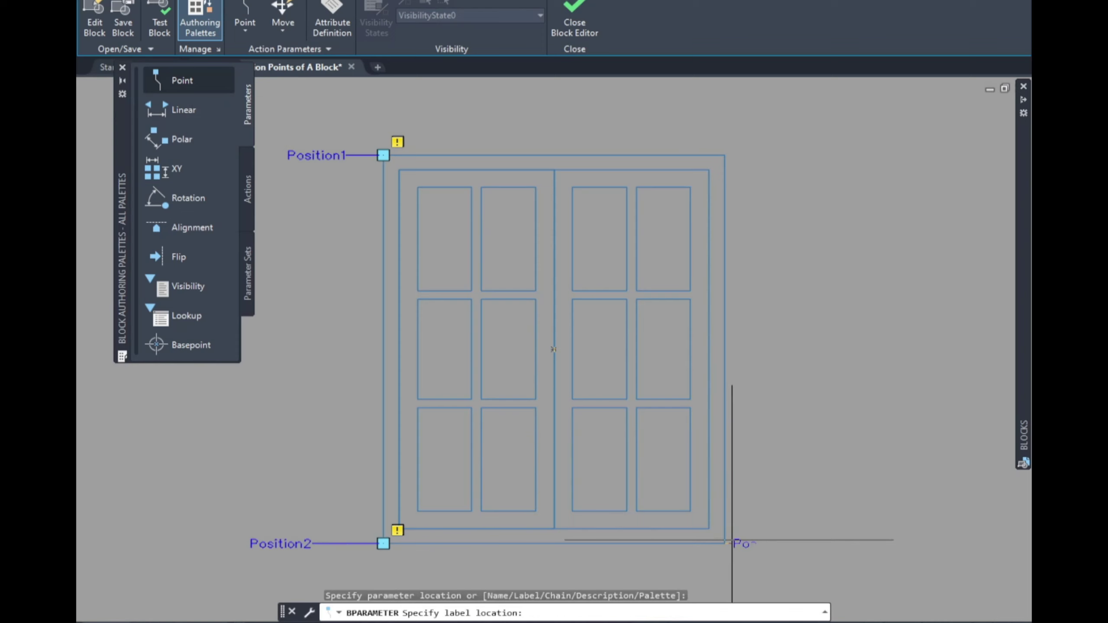
left_click(786, 544)
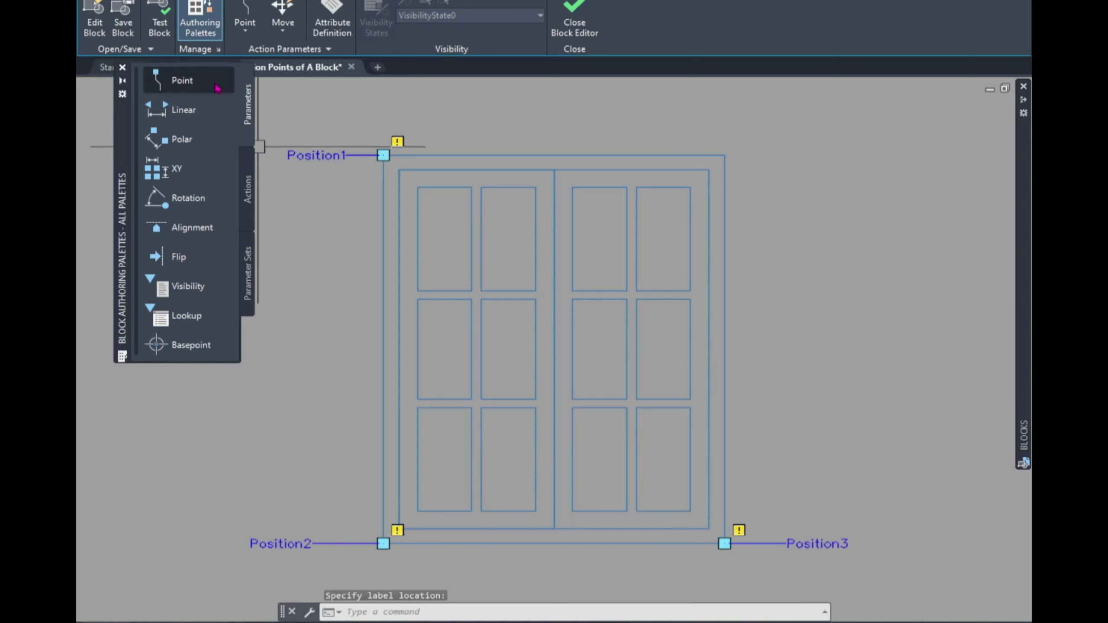
left_click(183, 80)
left_click(724, 155)
left_click(795, 155)
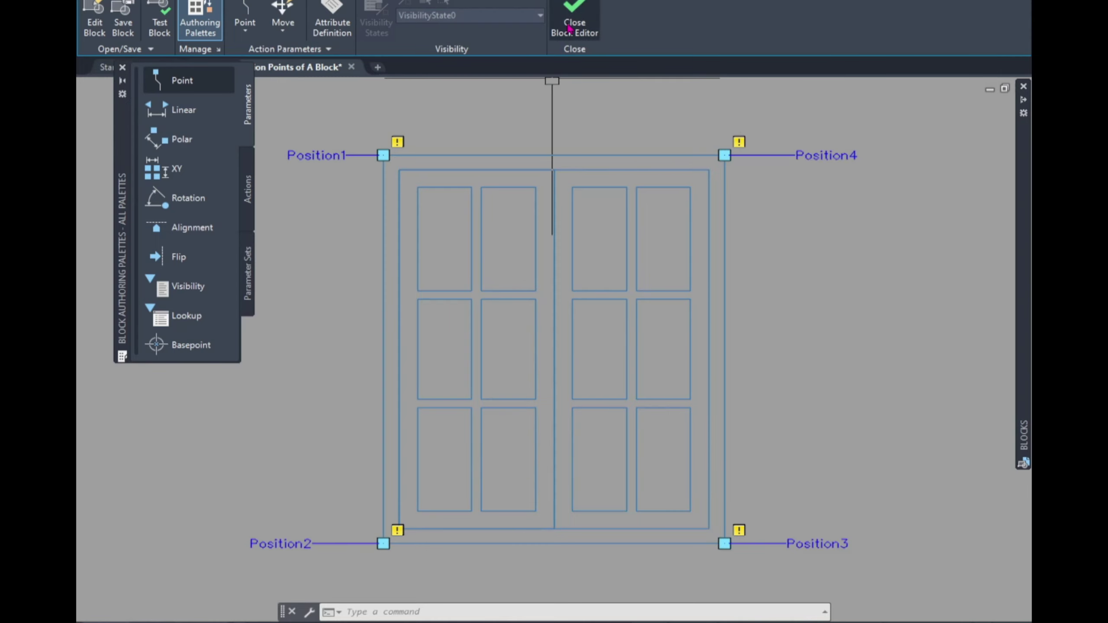
left_click(567, 20)
Save the w block changes and start inserting the w window block.
left_click(512, 287)
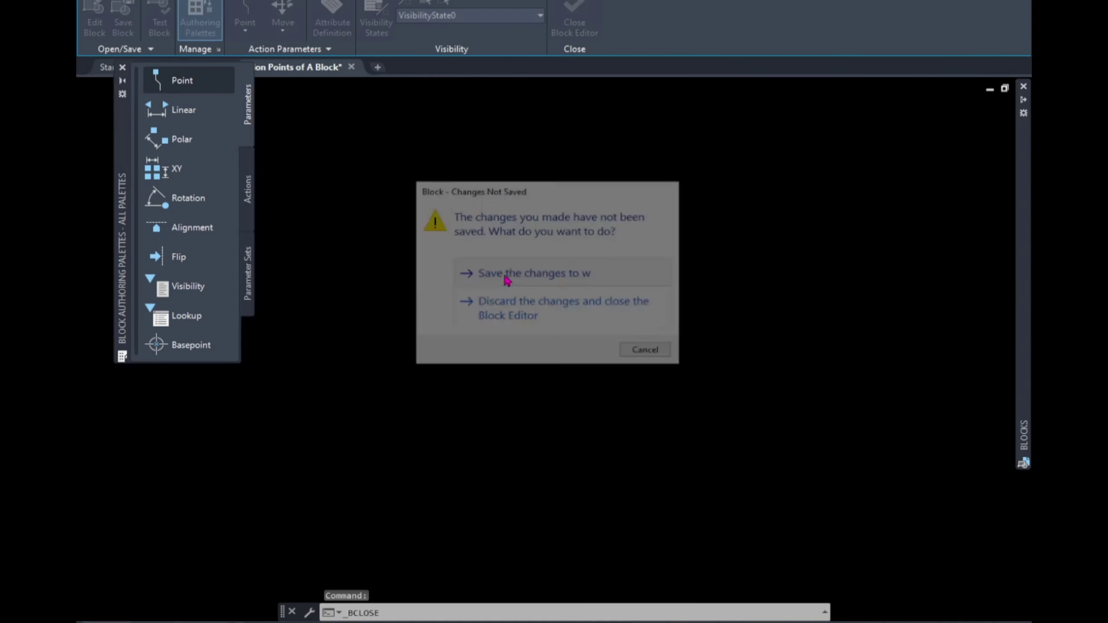
left_click(659, 22)
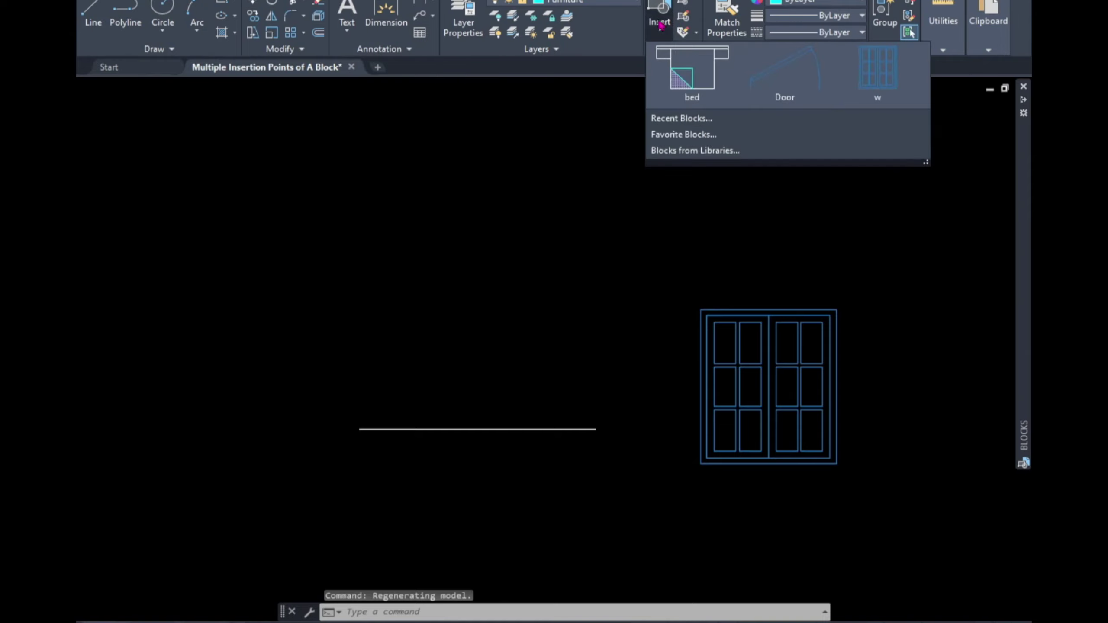
left_click(886, 100)
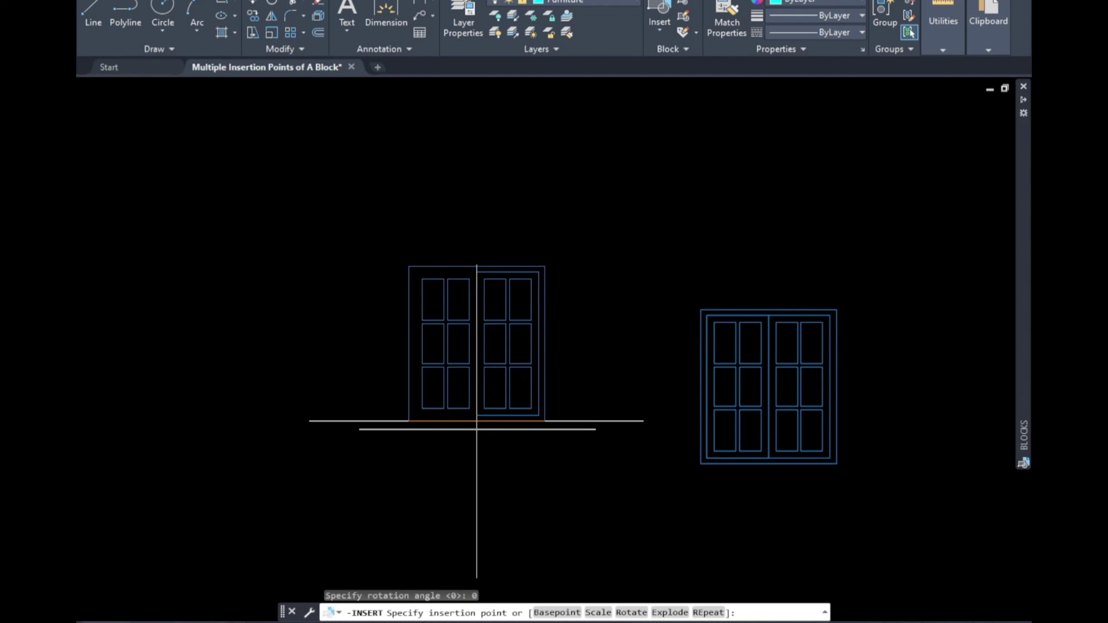
Cycle the window's insertion points to its top-left corner and place it on the endpoint.
key("ctrl")
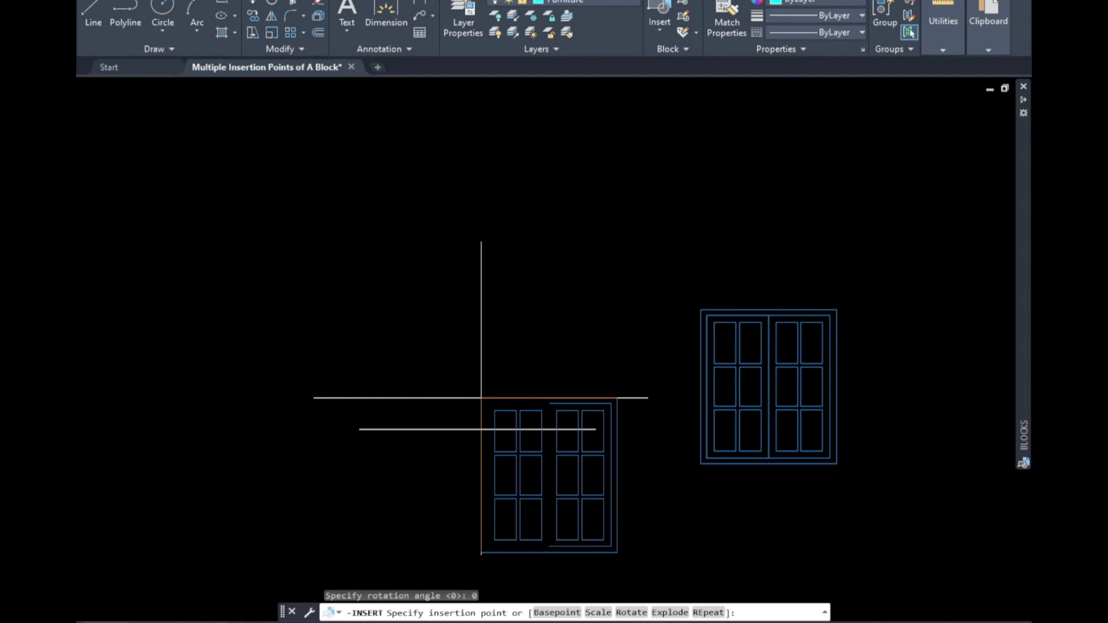
key("ctrl")
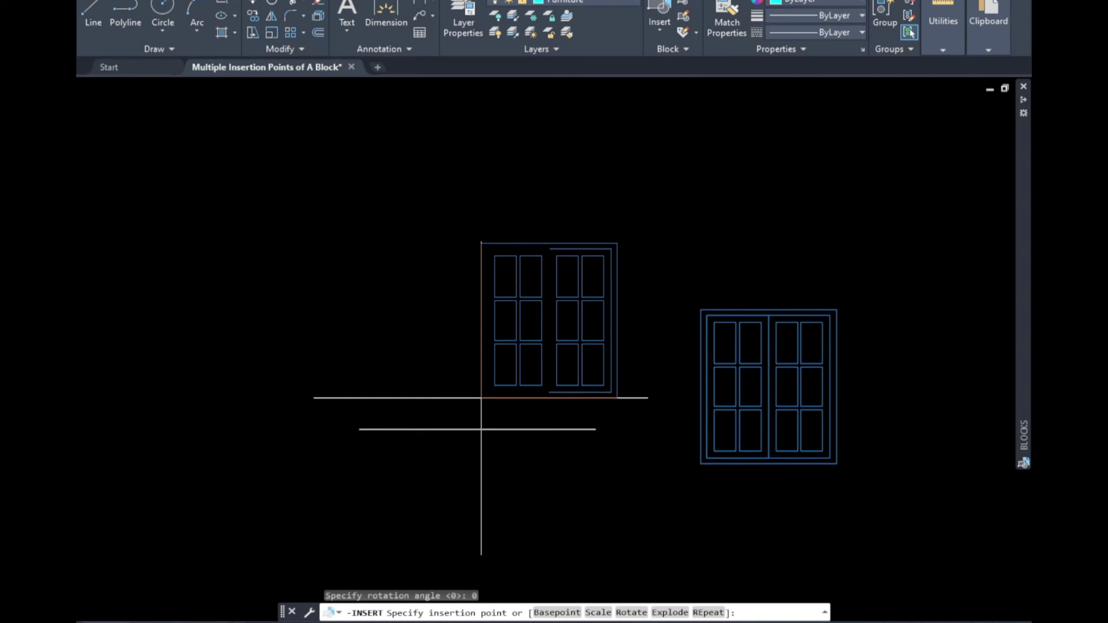
key("ctrl")
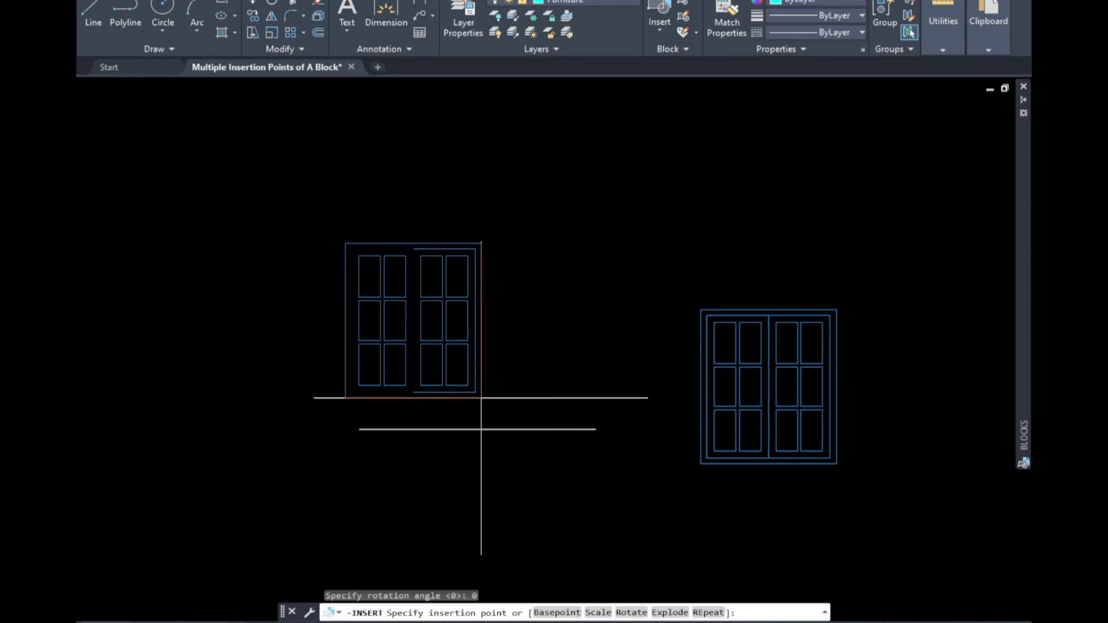
key("ctrl")
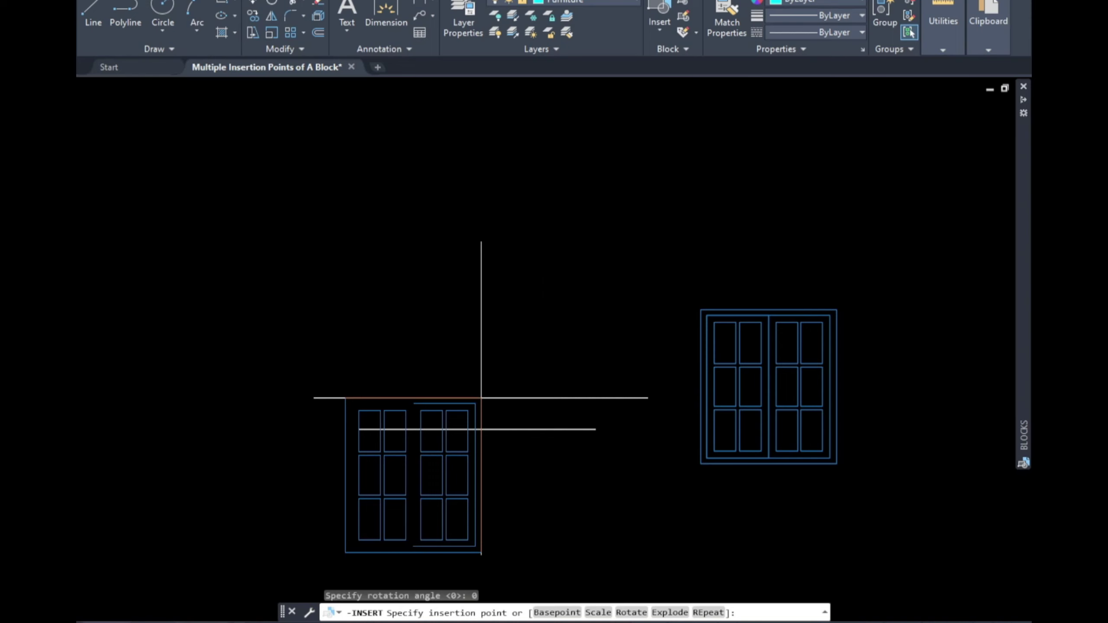
key("ctrl")
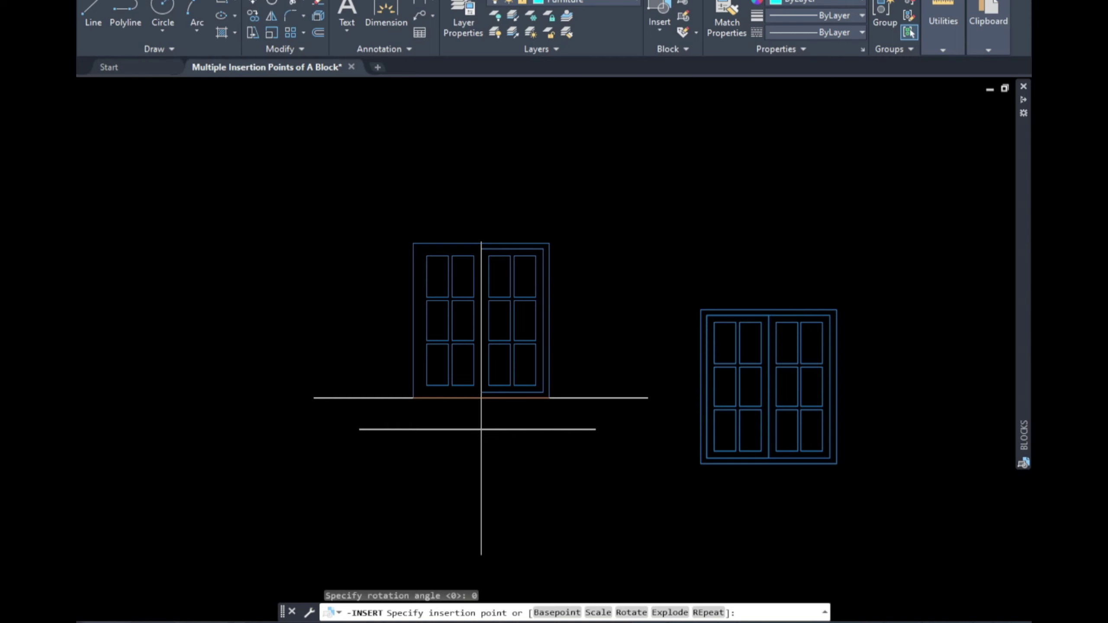
key("ctrl")
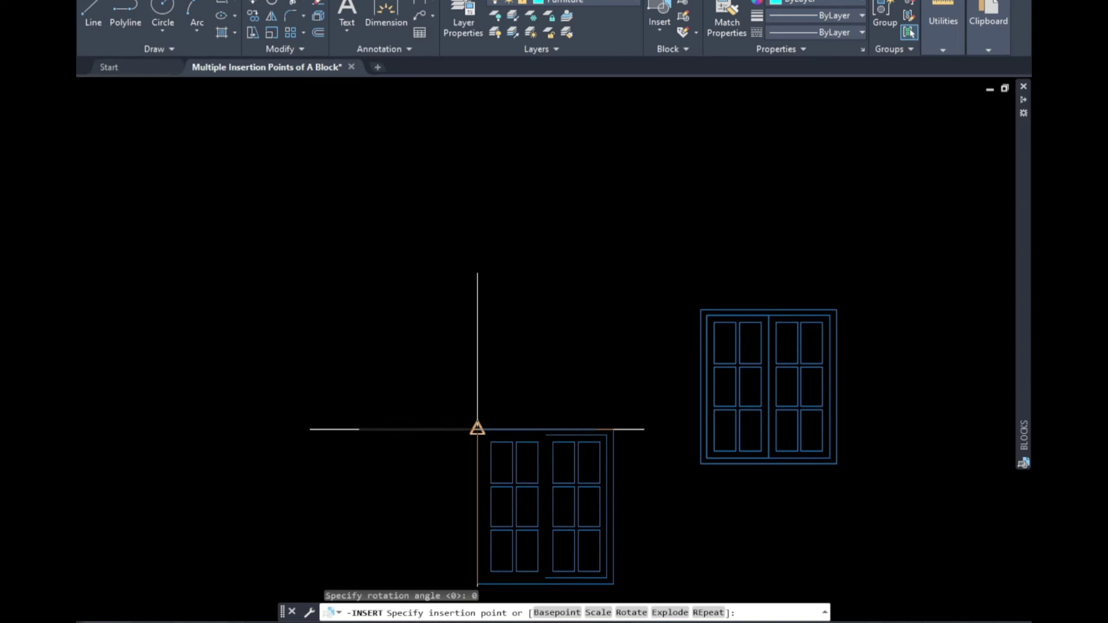
left_click(478, 429)
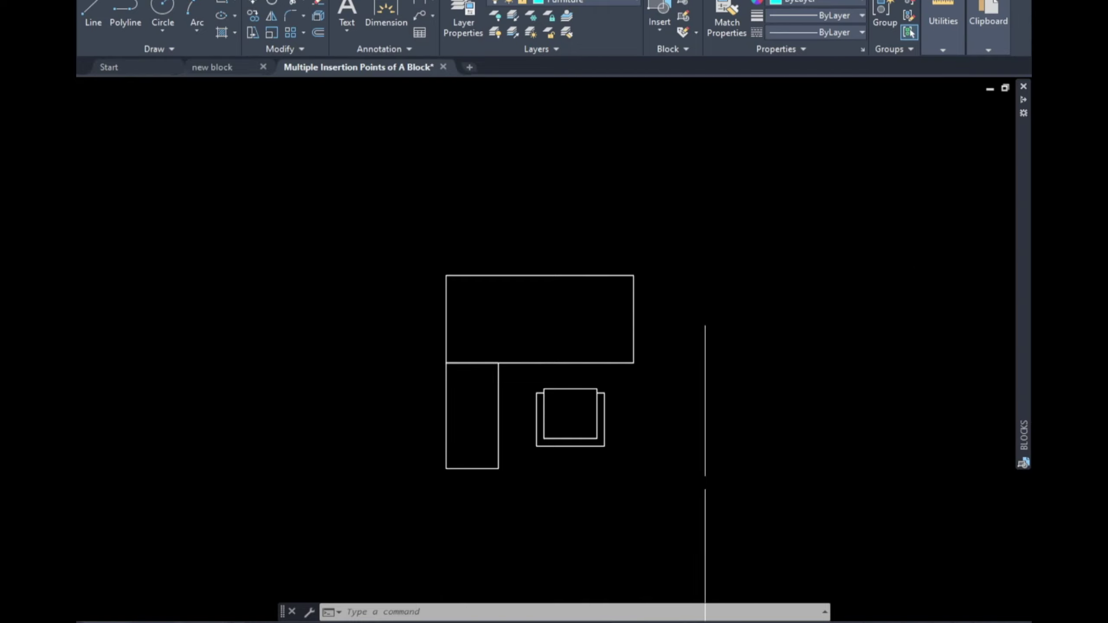
Open the Desk block for editing and add Position1 at top-right and Position2 at top-left.
left_click(636, 334)
double_click(636, 333)
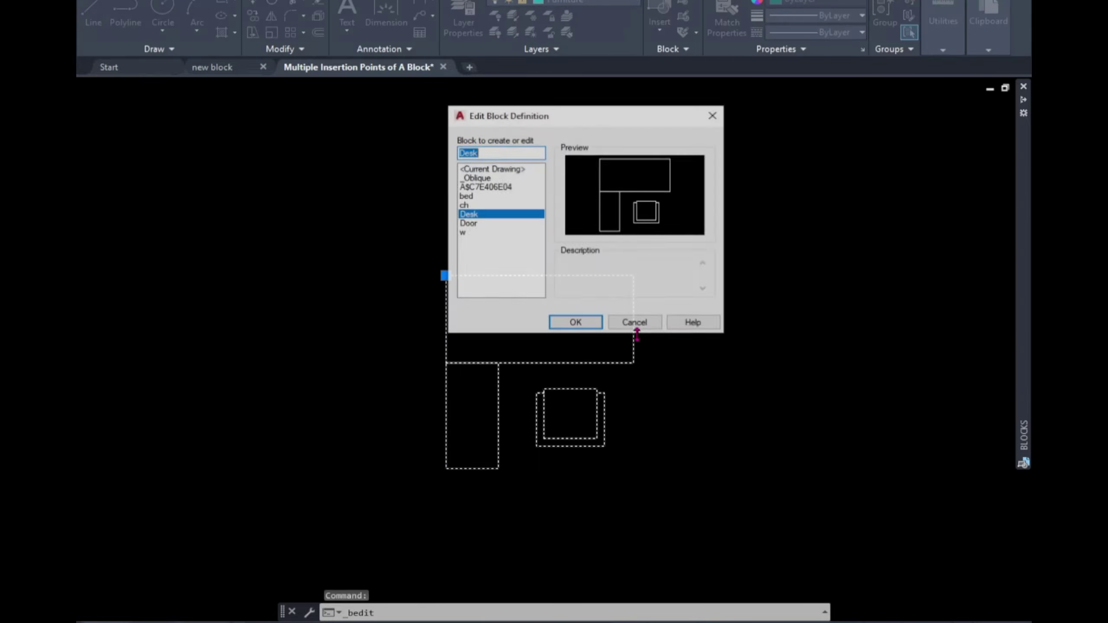
left_click(575, 321)
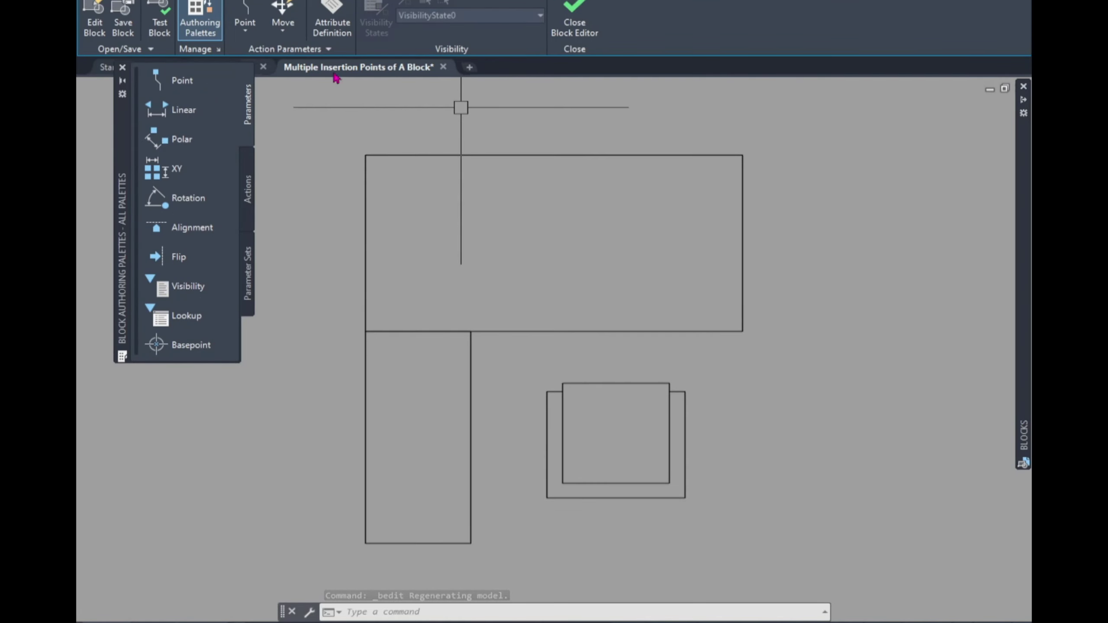
left_click(192, 83)
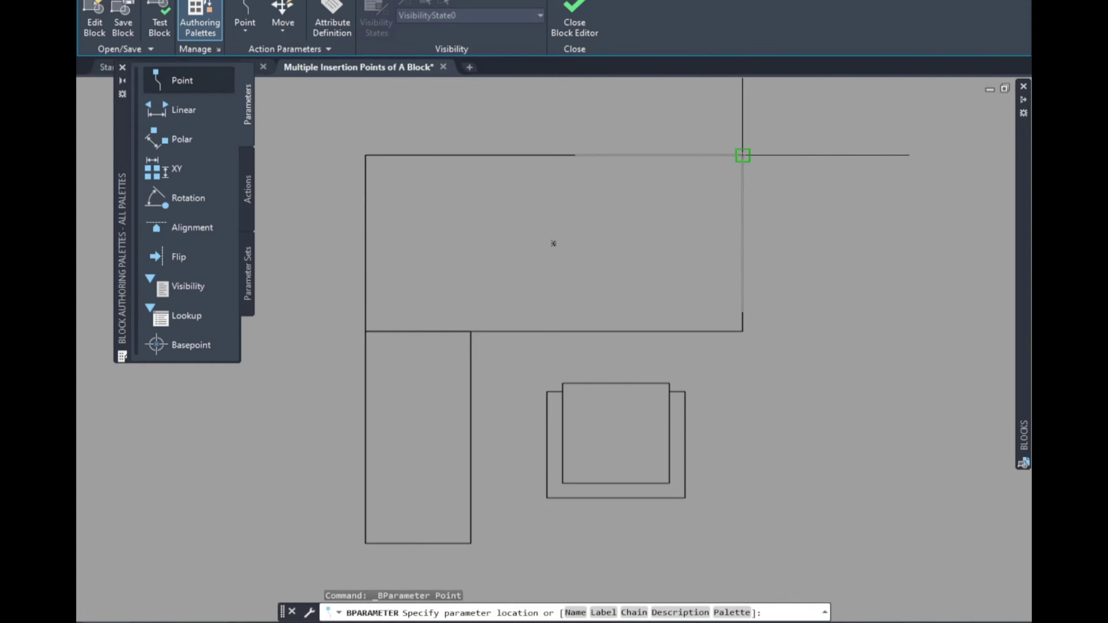
left_click(821, 168)
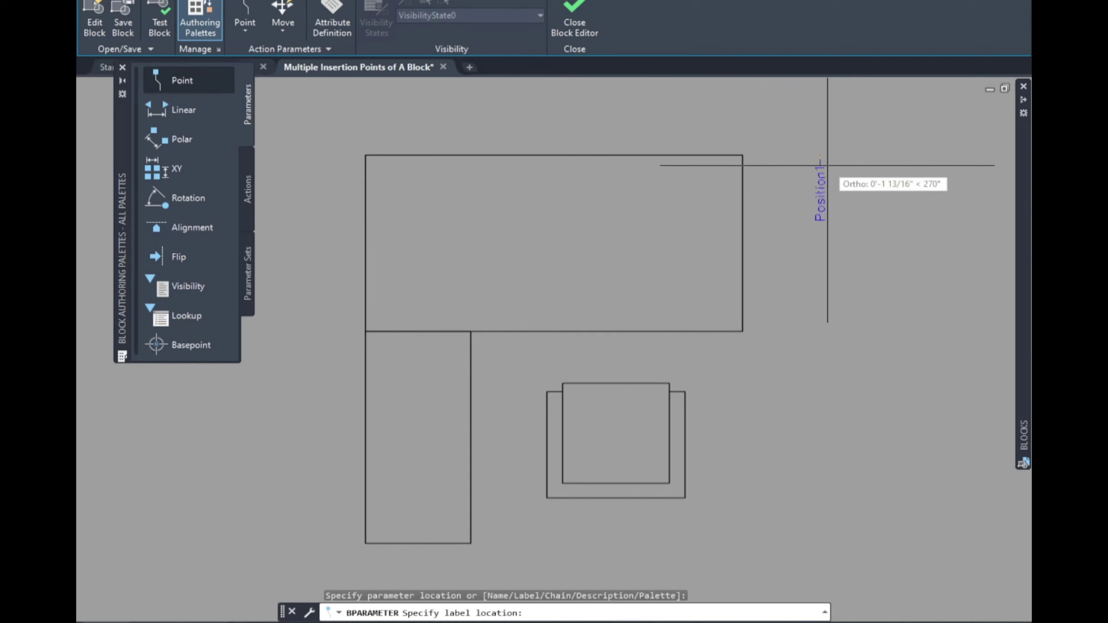
left_click(814, 152)
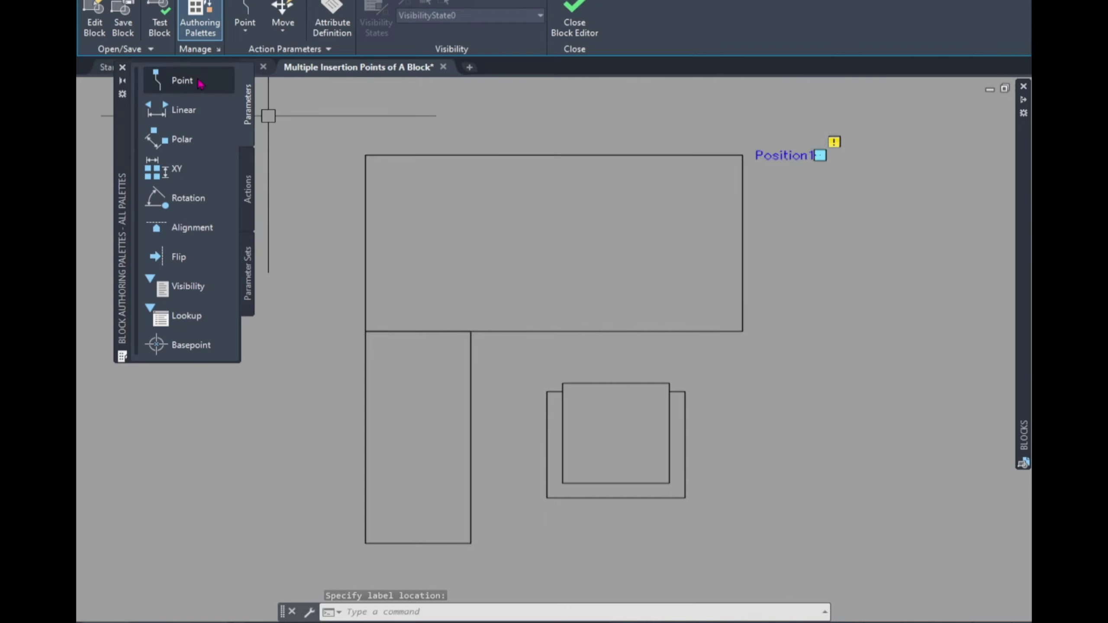
left_click(182, 80)
left_click(367, 155)
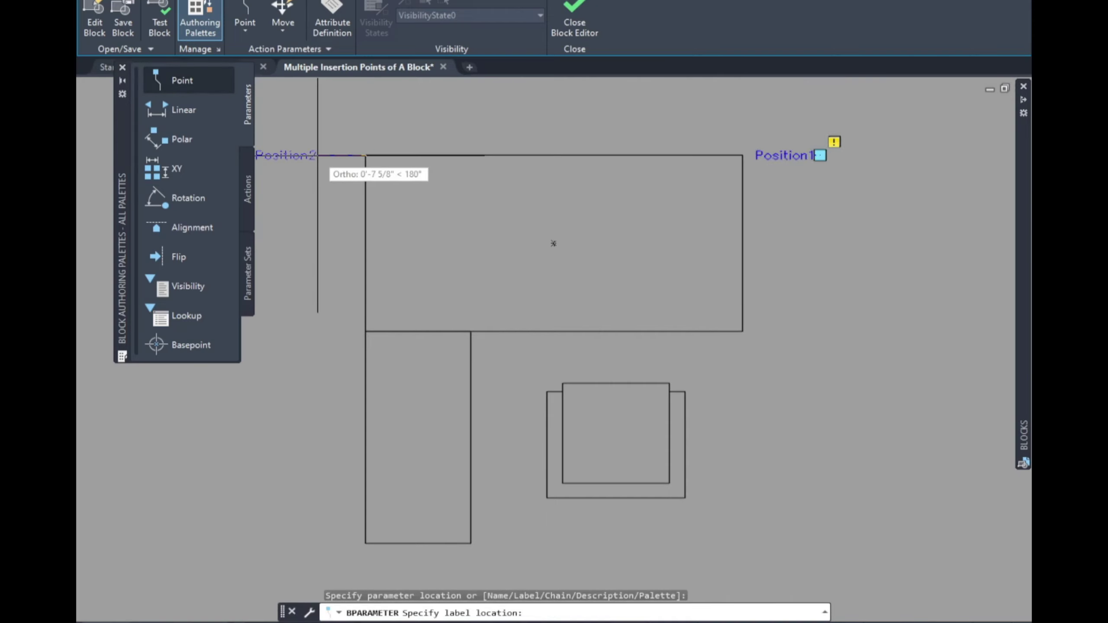
left_click(317, 155)
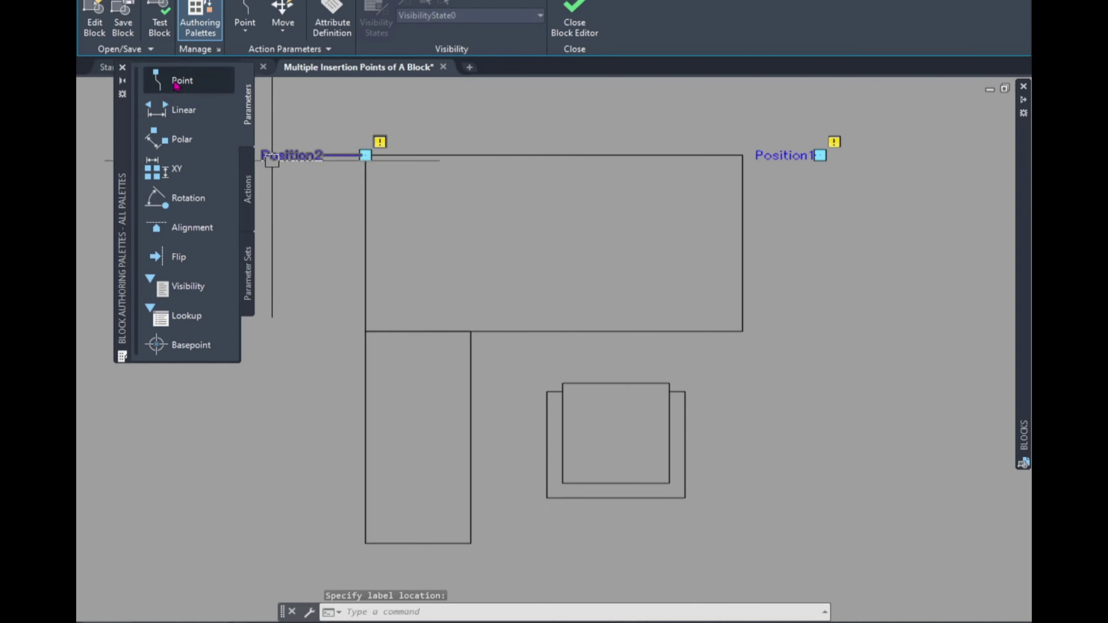
Add Position3 at the desk's bottom-left and Position4 at its lower-right corner, then close the editor.
left_click(179, 85)
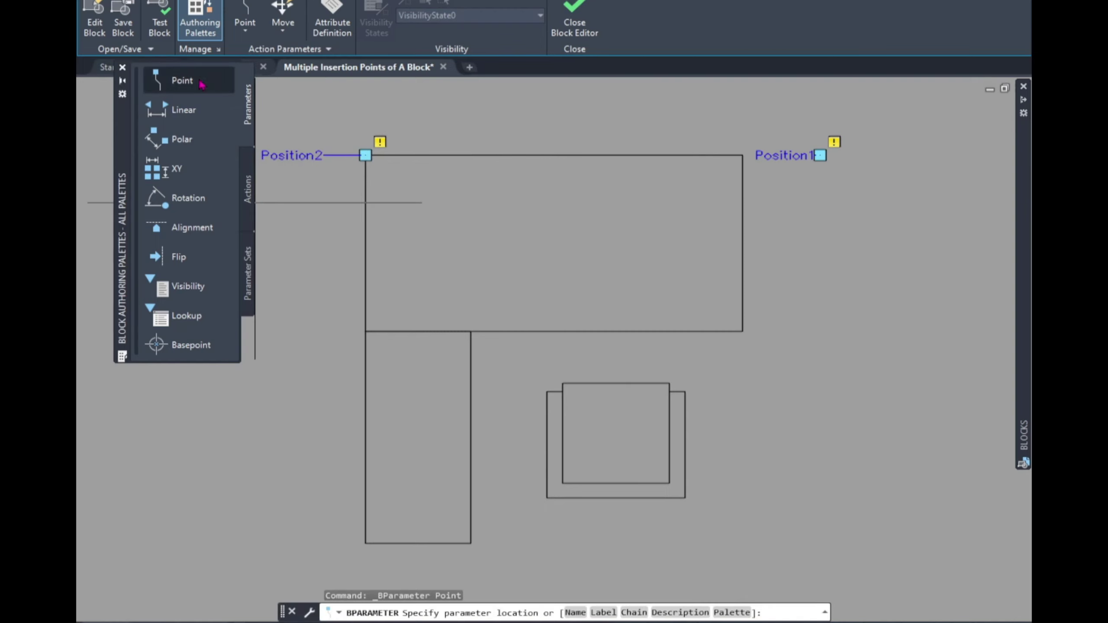
left_click(366, 543)
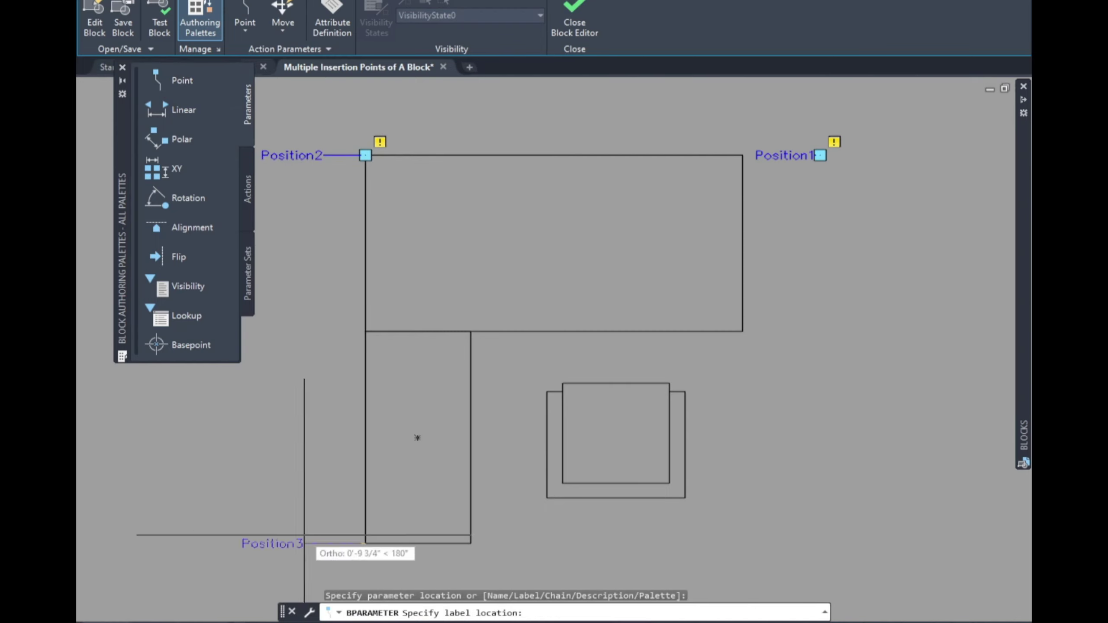
left_click(302, 541)
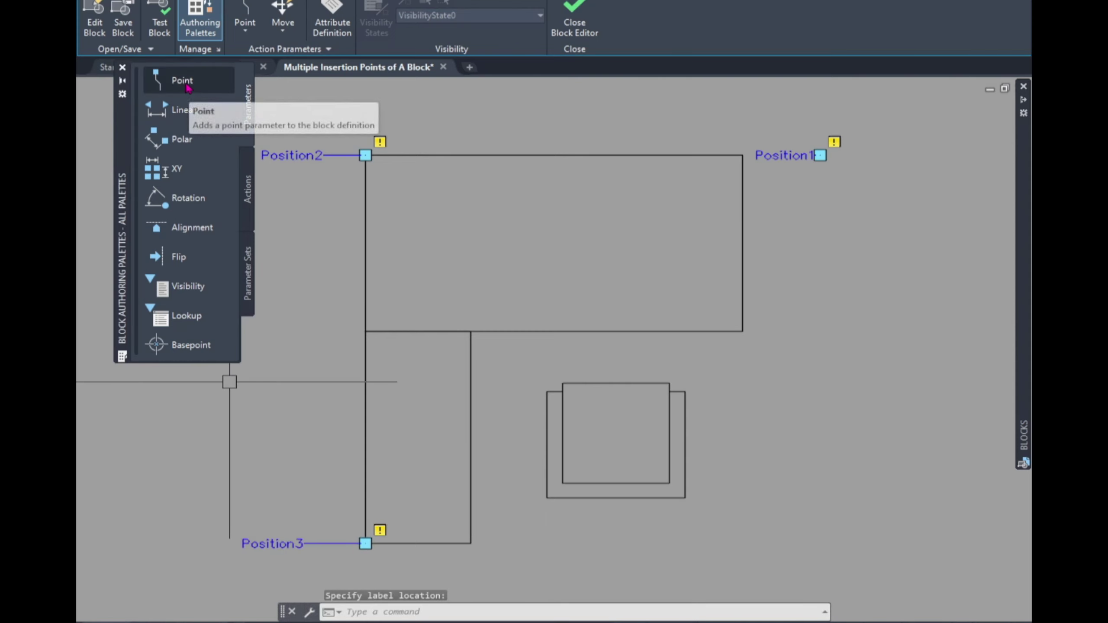
left_click(188, 88)
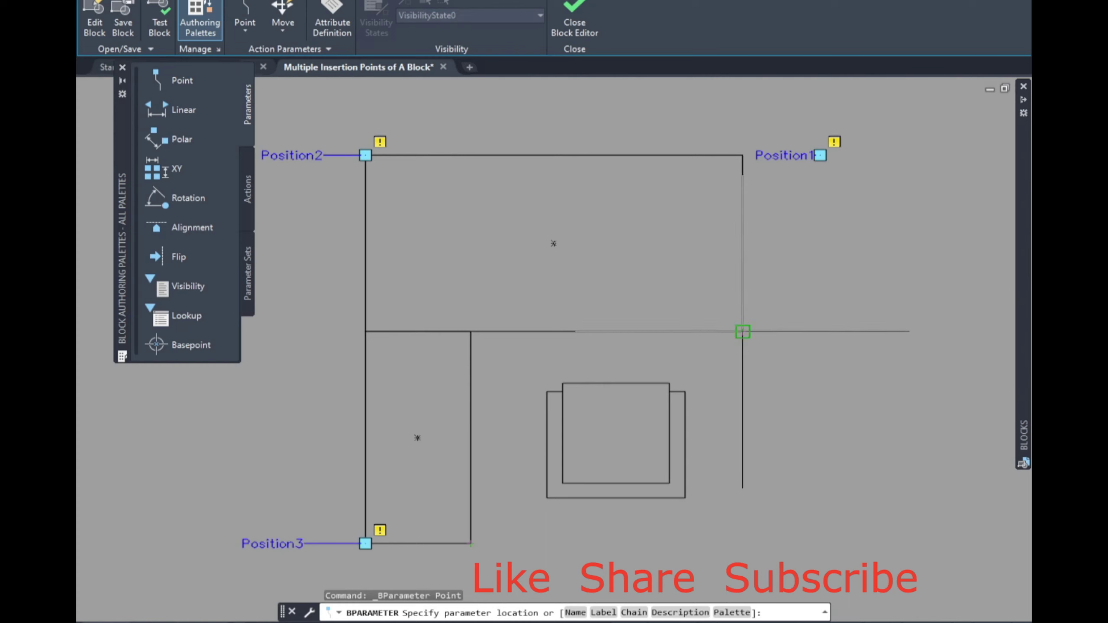
left_click(743, 543)
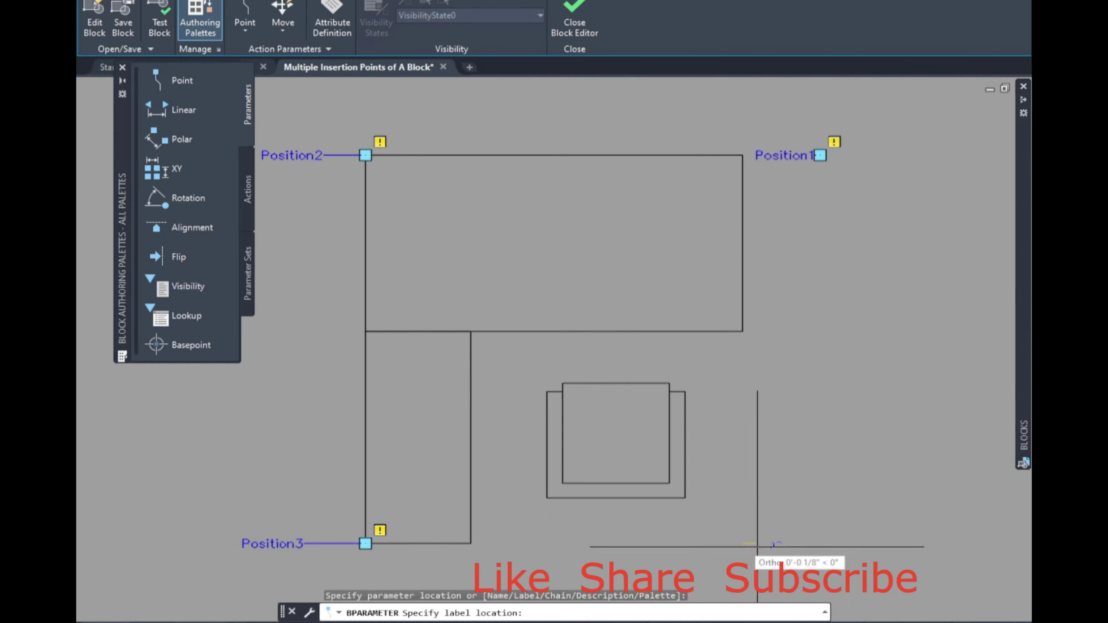
left_click(828, 548)
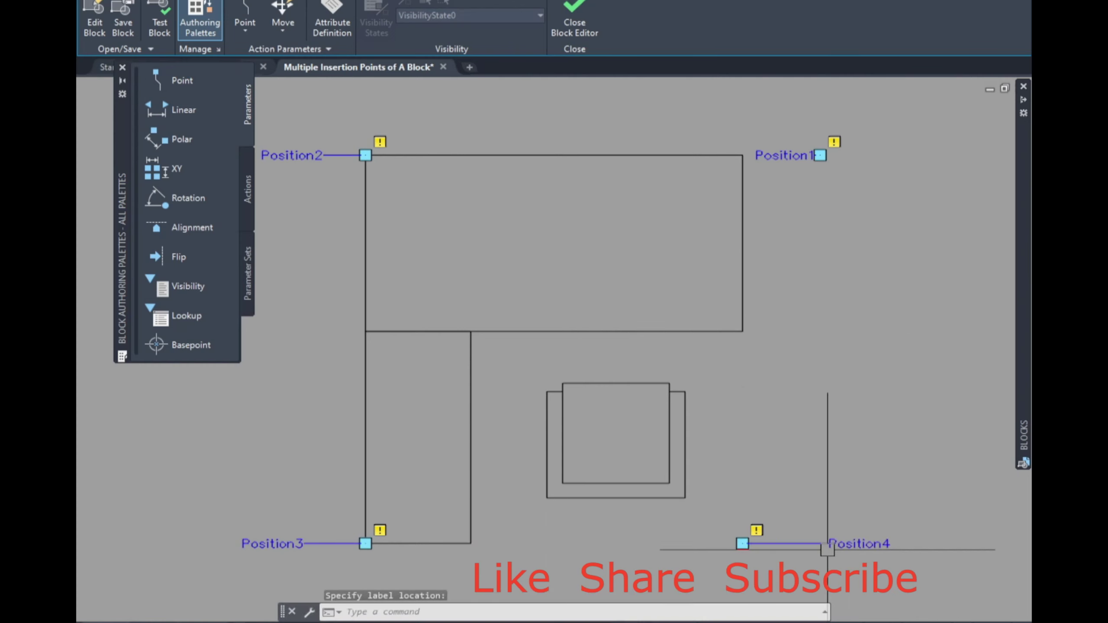
left_click(574, 13)
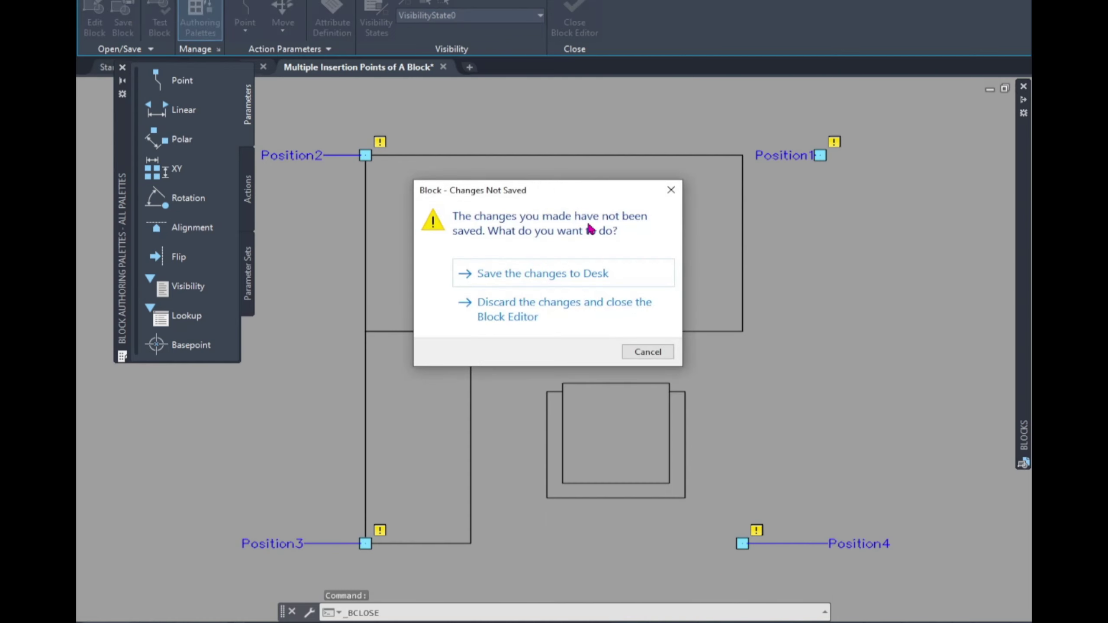
Save the Desk block's point parameters and start inserting a new Desk from the Insert gallery.
left_click(551, 275)
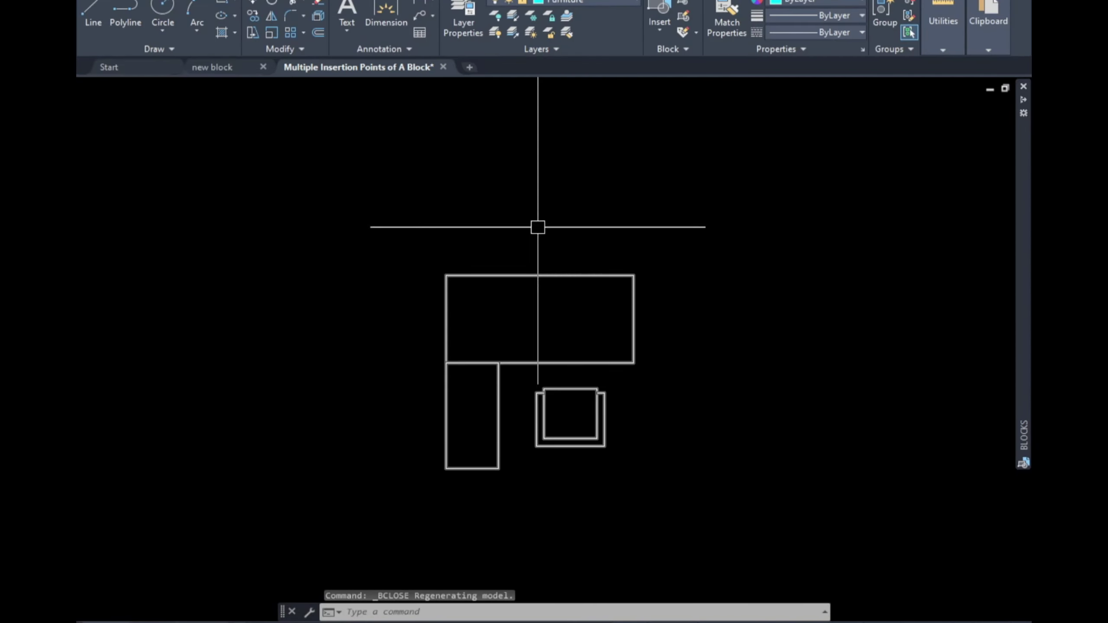
left_click(659, 15)
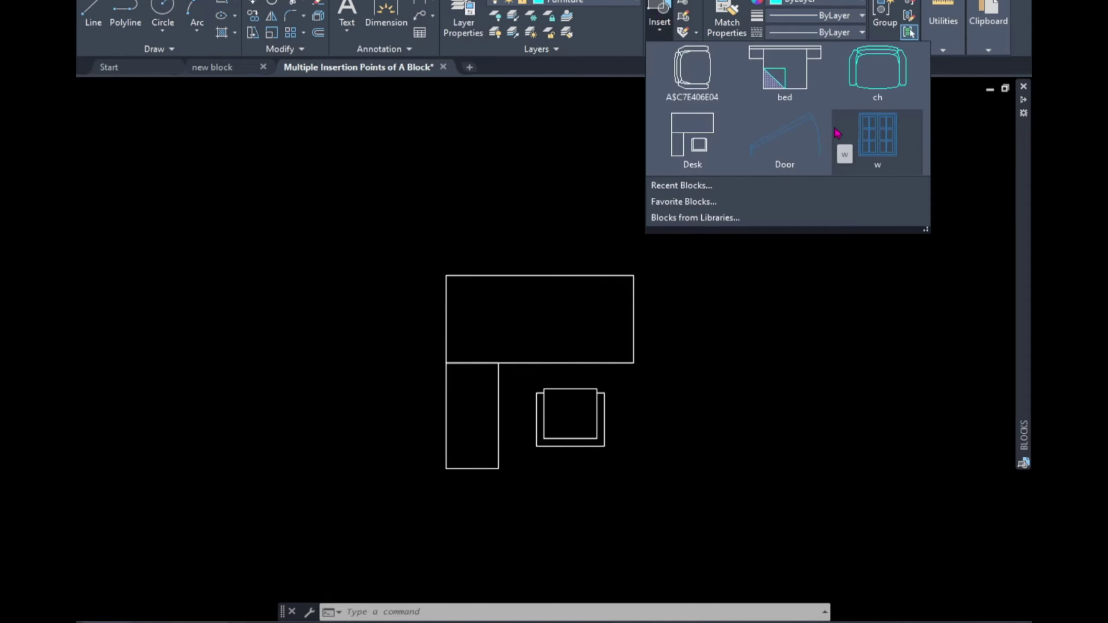
left_click(692, 139)
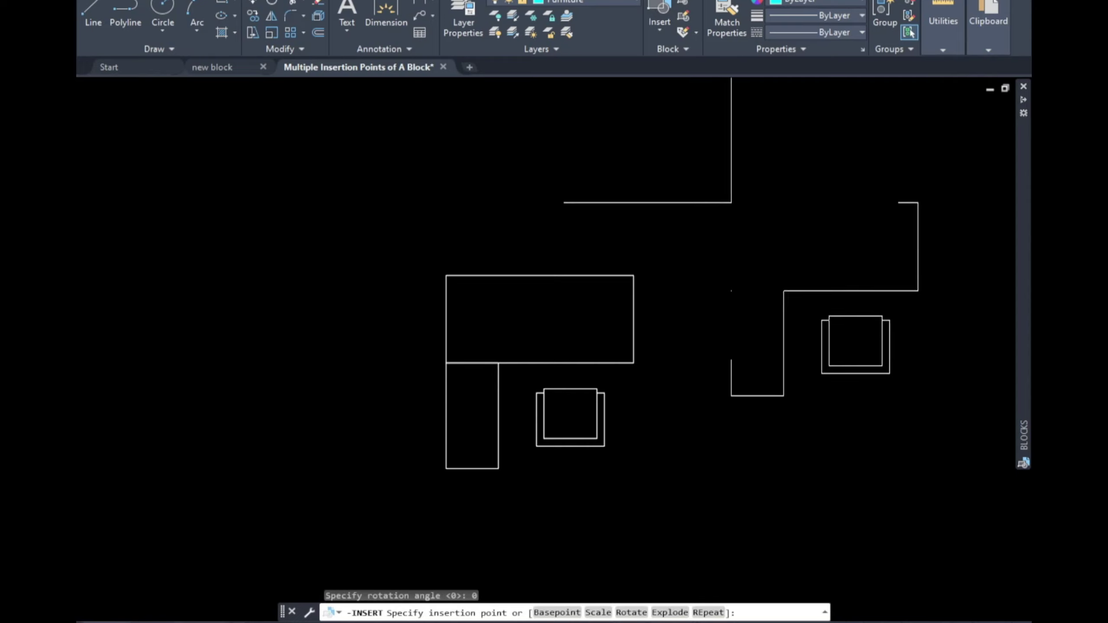